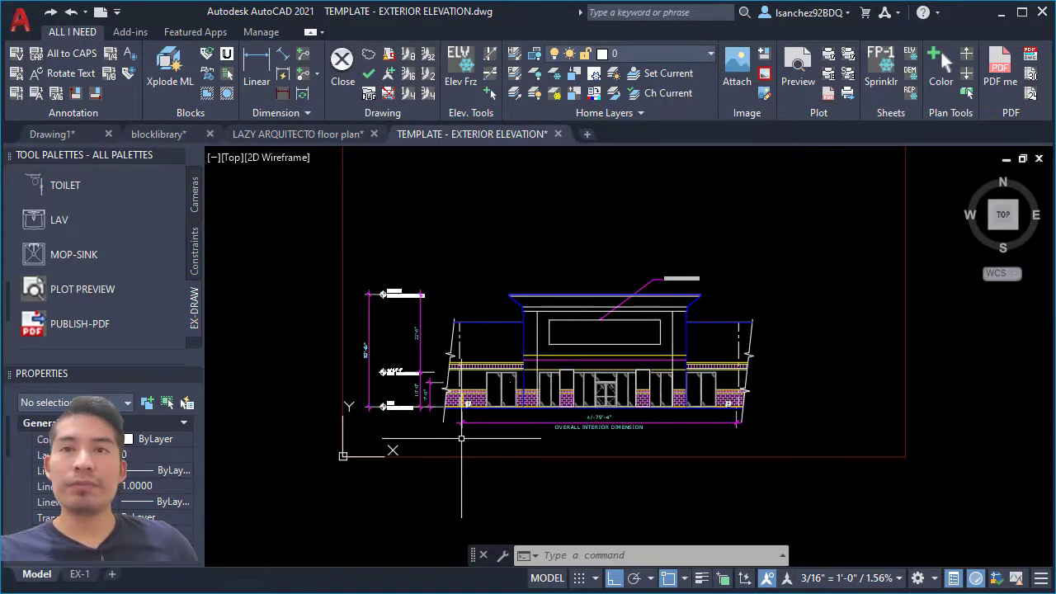
- Zoom into the elevation and save the drawing
scroll(478, 433, up, 6)
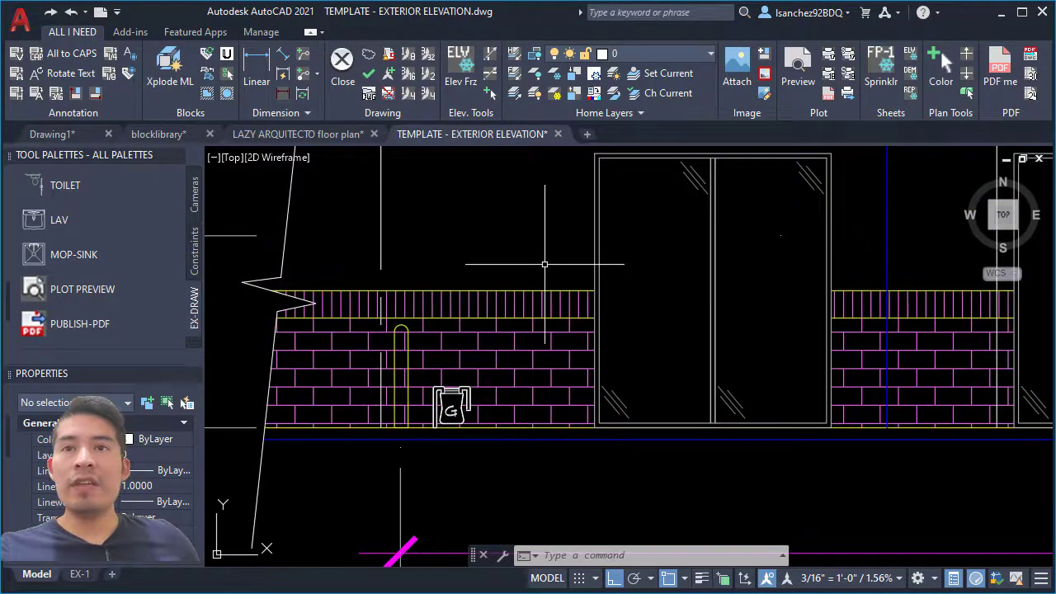
scroll(391, 316, up, 3)
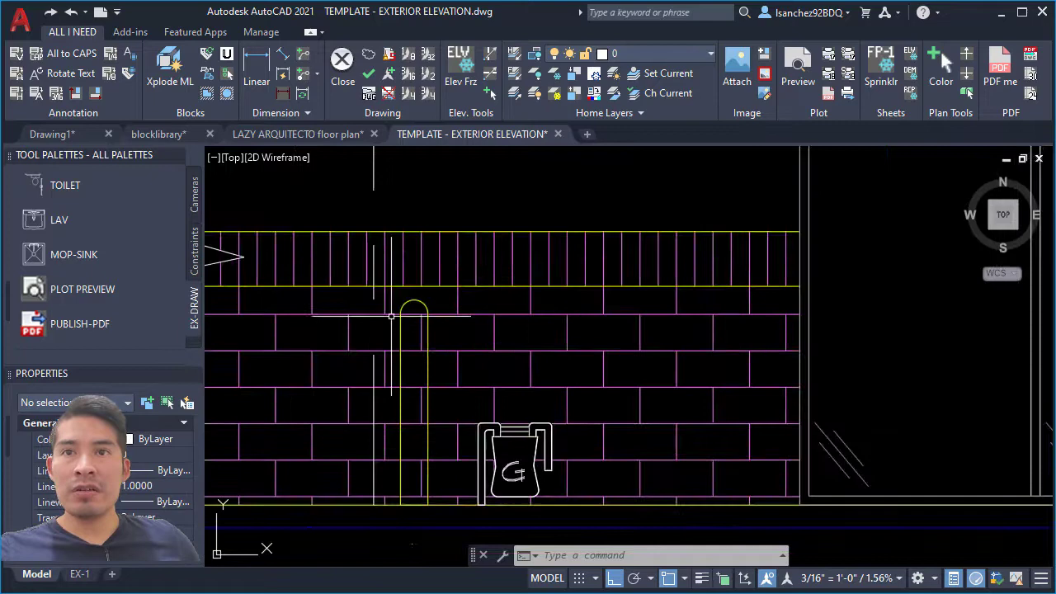
key(ctrl+s)
click(400, 299)
key(Escape)
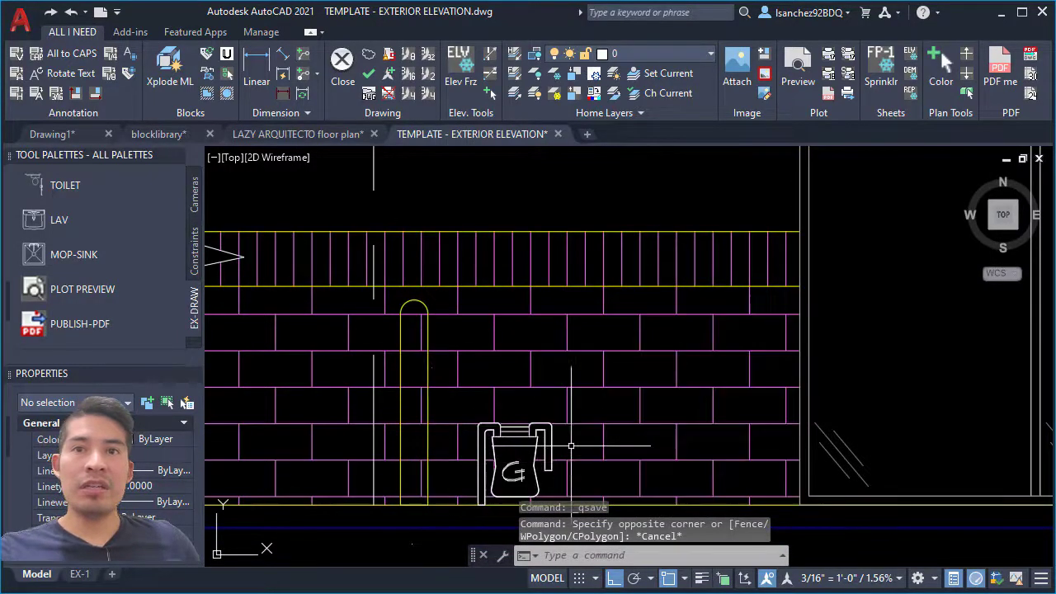
- Frame the arched bollard outline beside the G gas meter on the brick wall
scroll(570, 446, down, 5)
scroll(924, 407, up, 4)
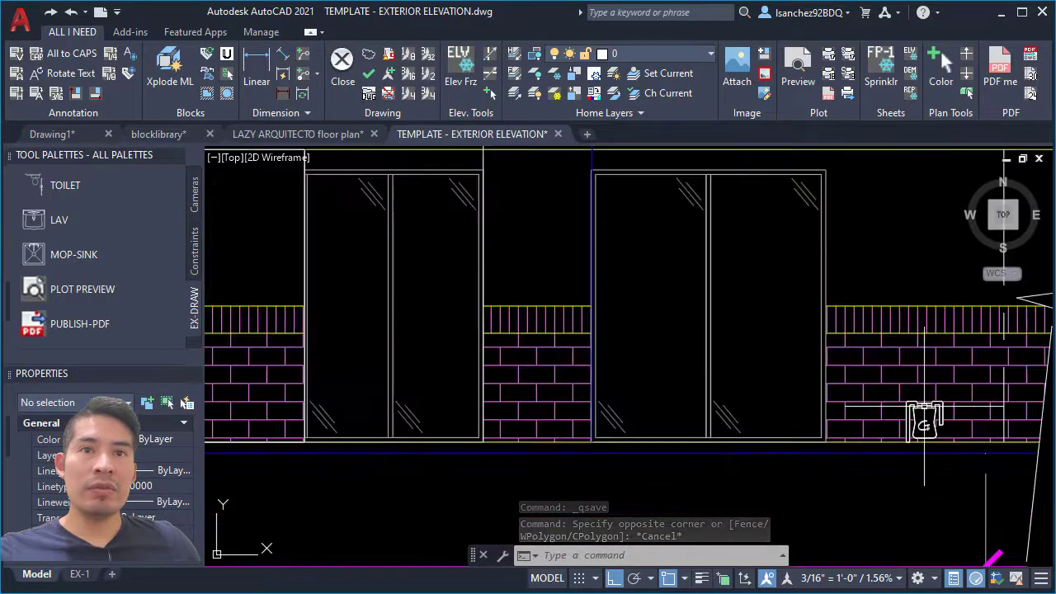
scroll(924, 425, down, 3)
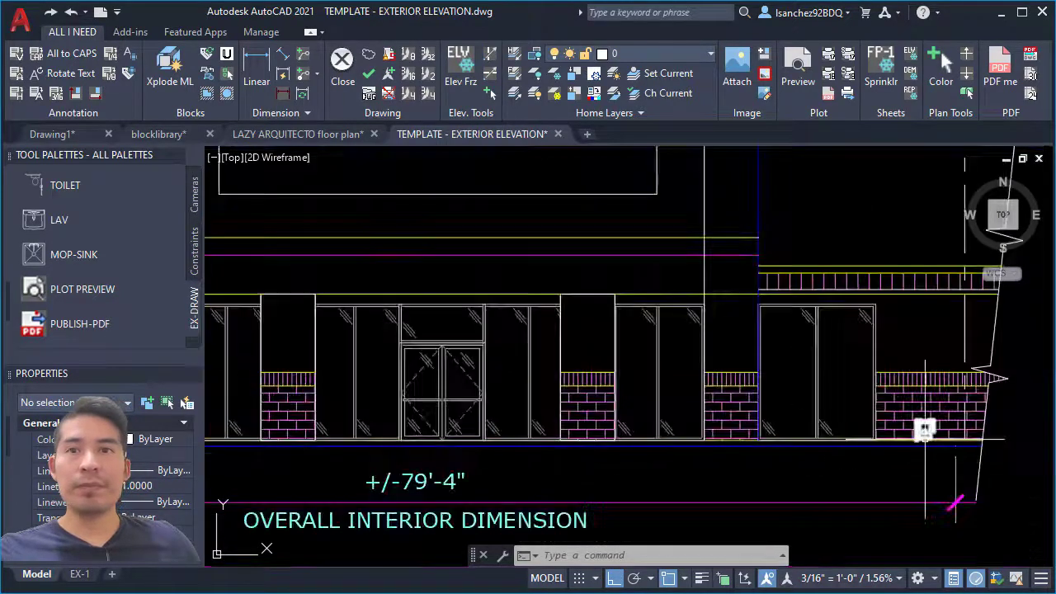
middle_drag(466, 461, 596, 466)
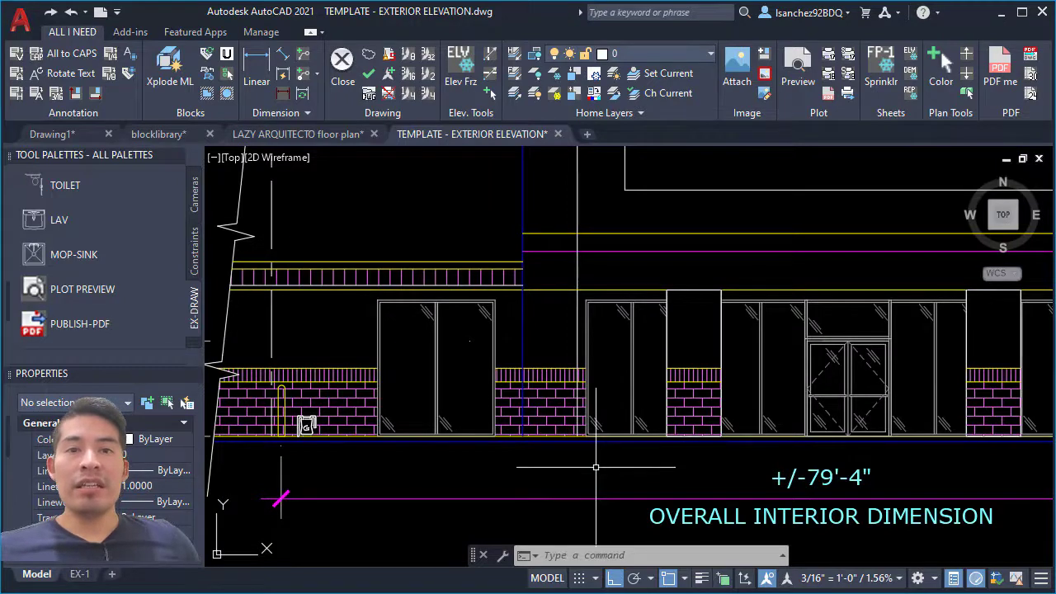
scroll(365, 454, up, 4)
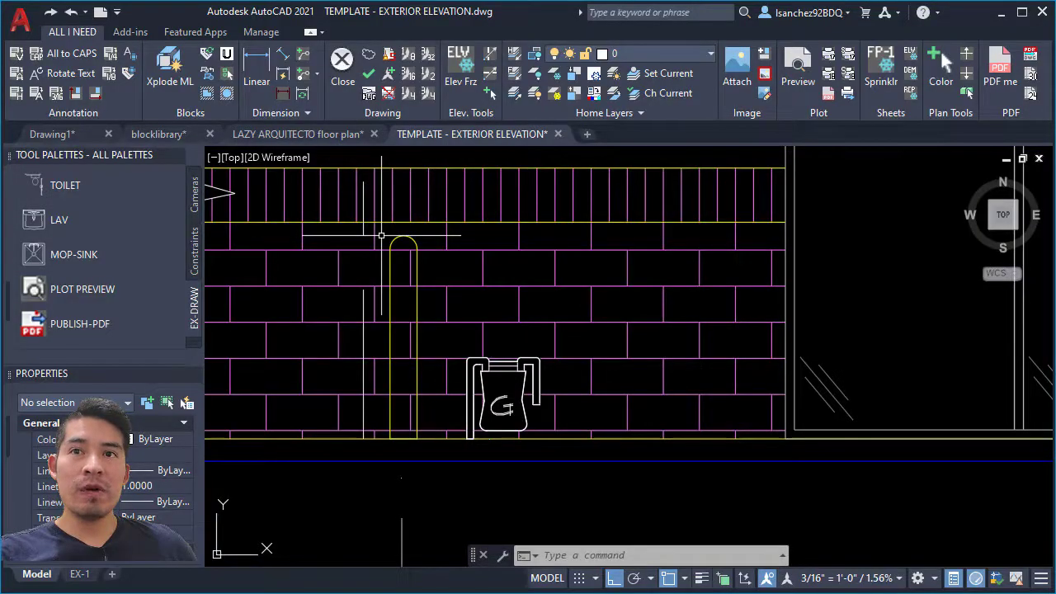
- Window-select the four arched bollard objects and move them from A-BOLLARD to layer 0
click(381, 236)
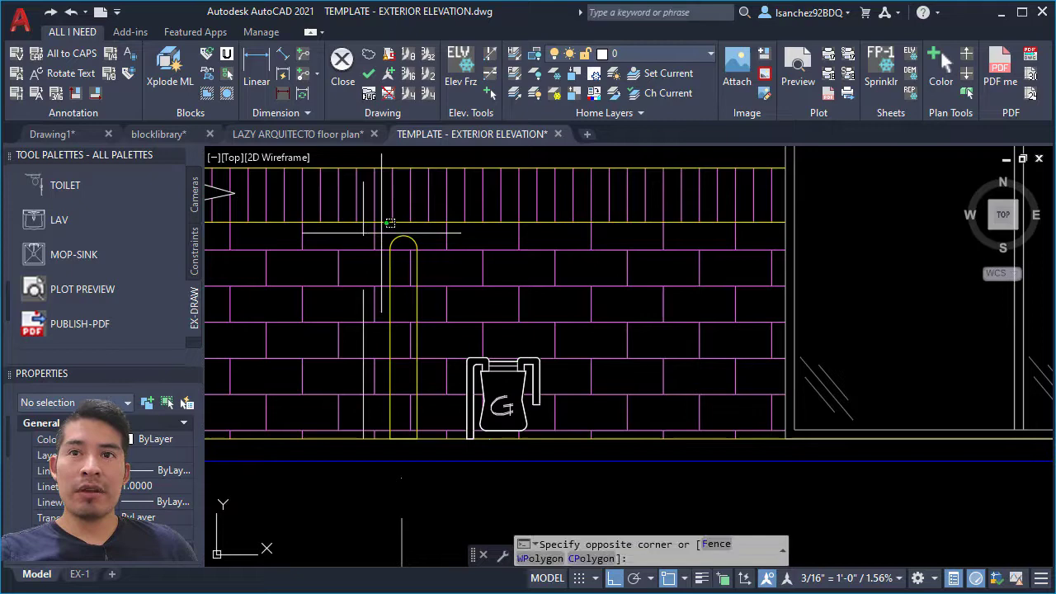
click(448, 443)
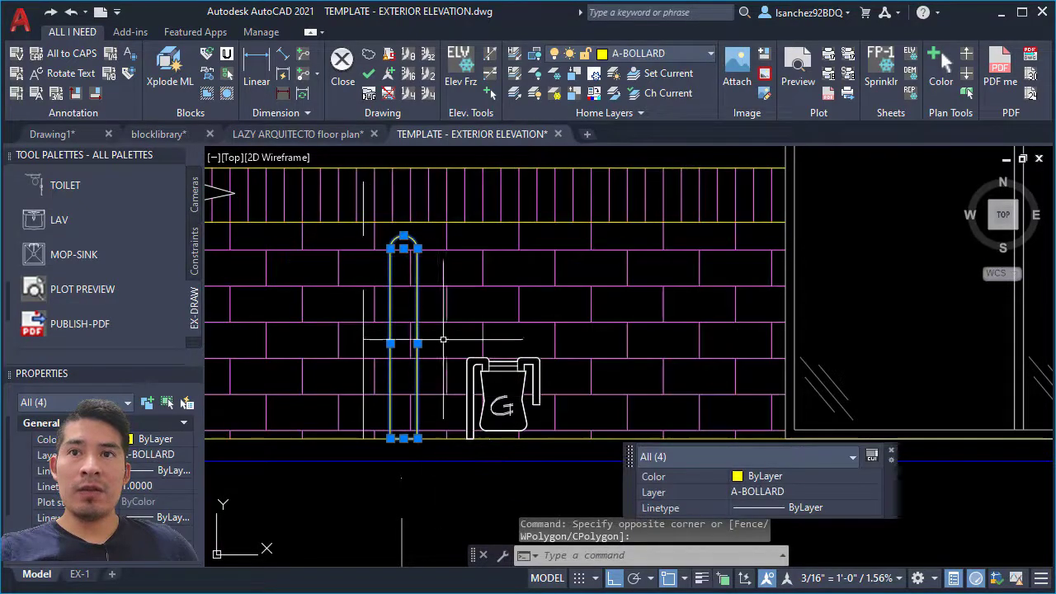
click(647, 56)
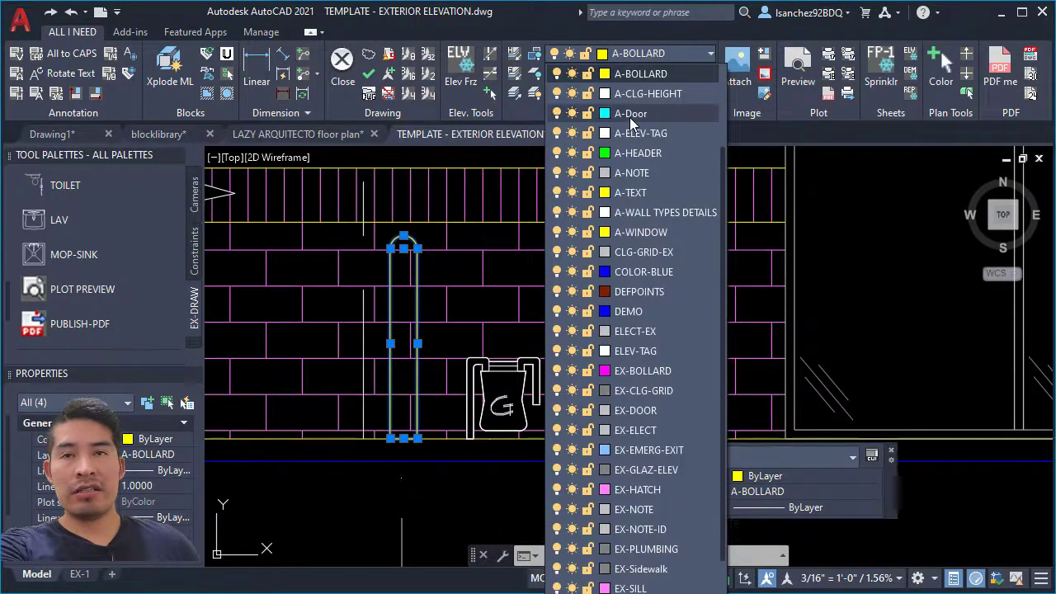
scroll(630, 117, up, 2)
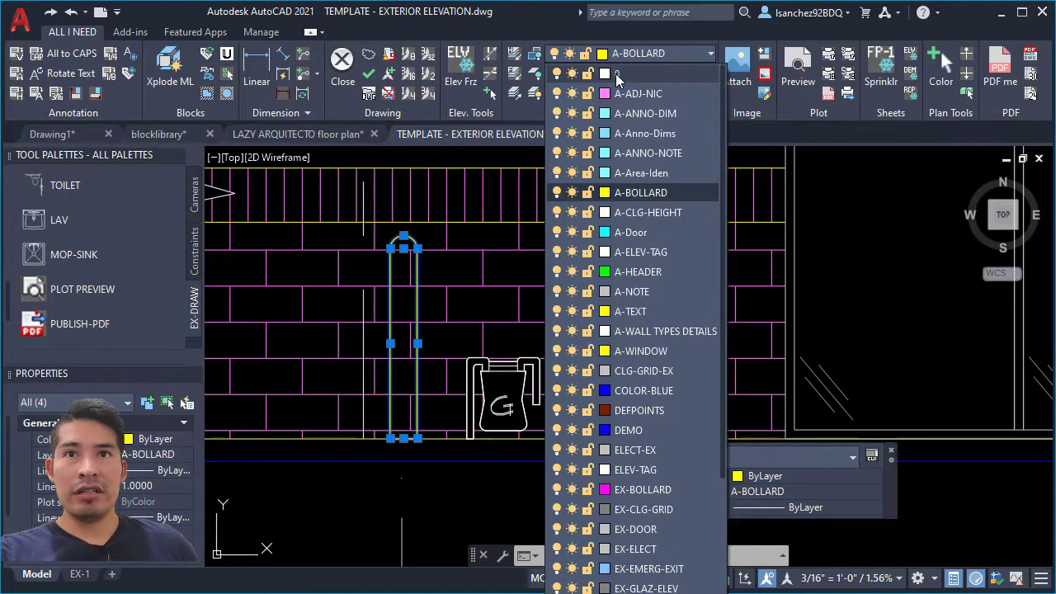
click(617, 74)
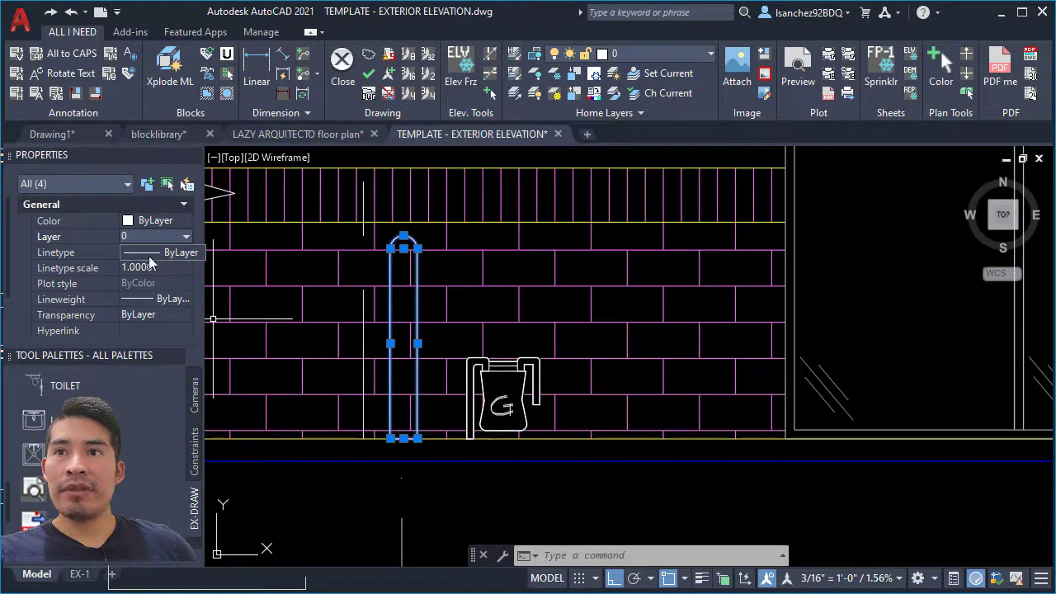
click(156, 252)
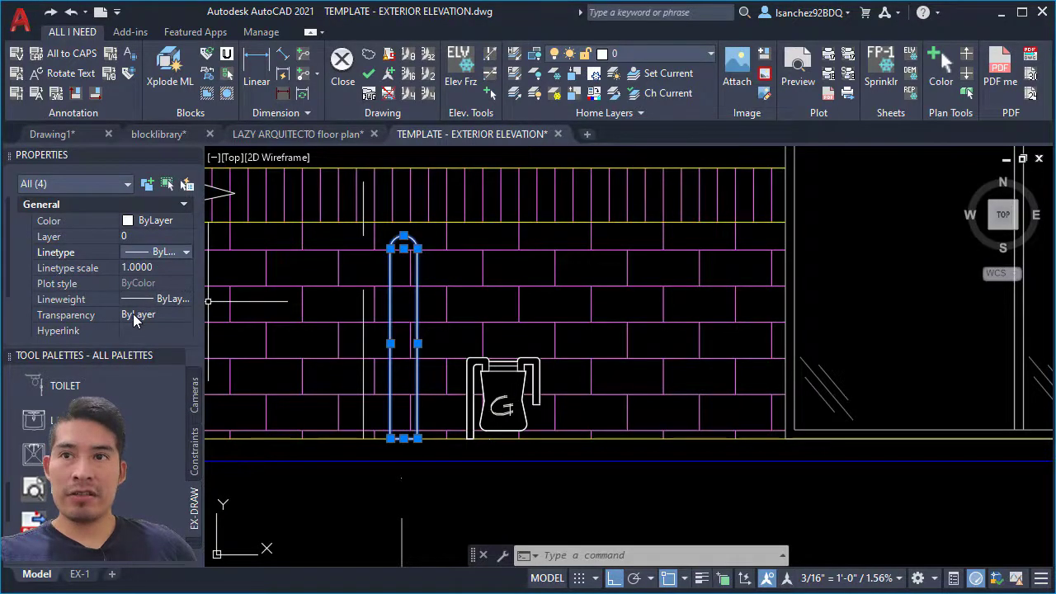
key(Escape)
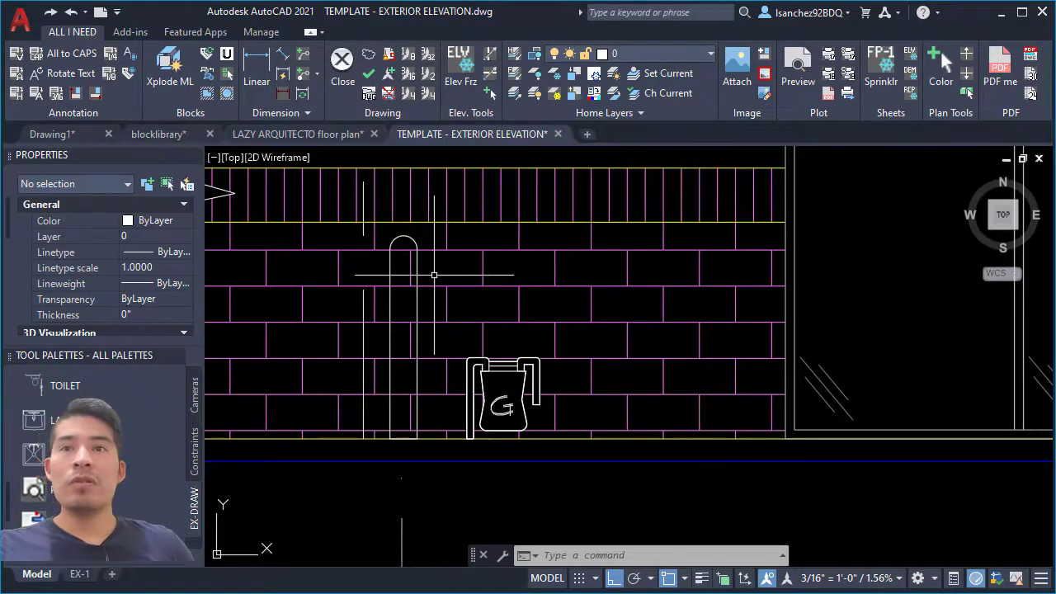
- Run B to open Block Definition, set to convert objects with Inches units
middle_drag(434, 283, 470, 282)
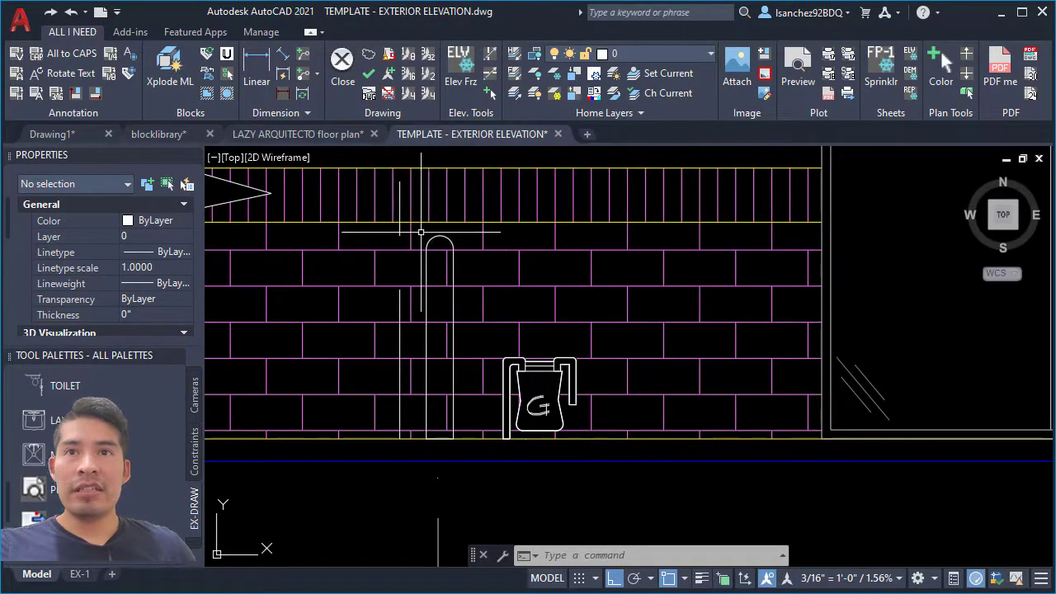
click(420, 231)
click(480, 447)
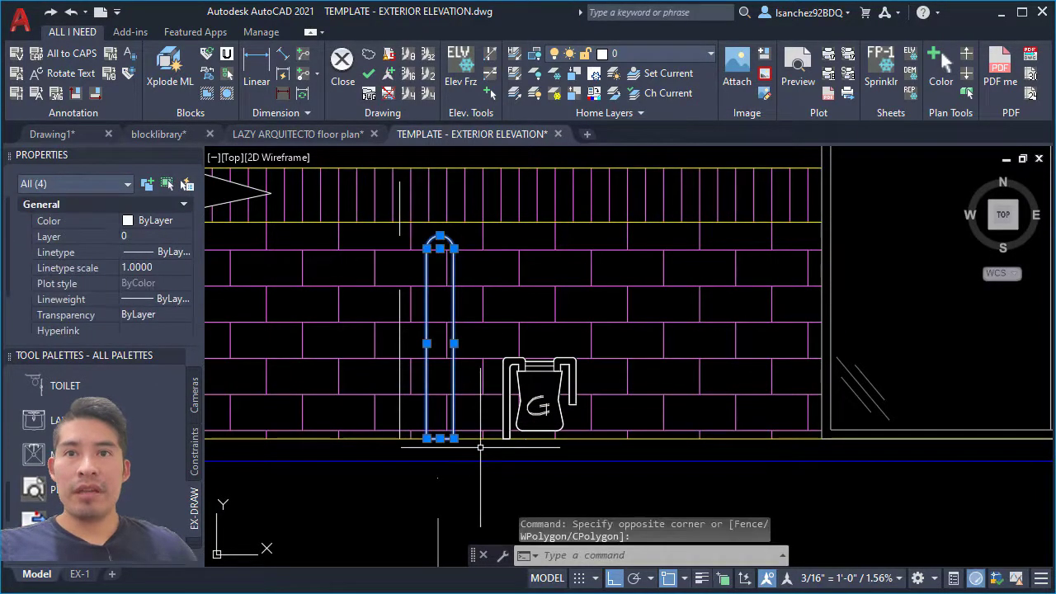
text(Blo)
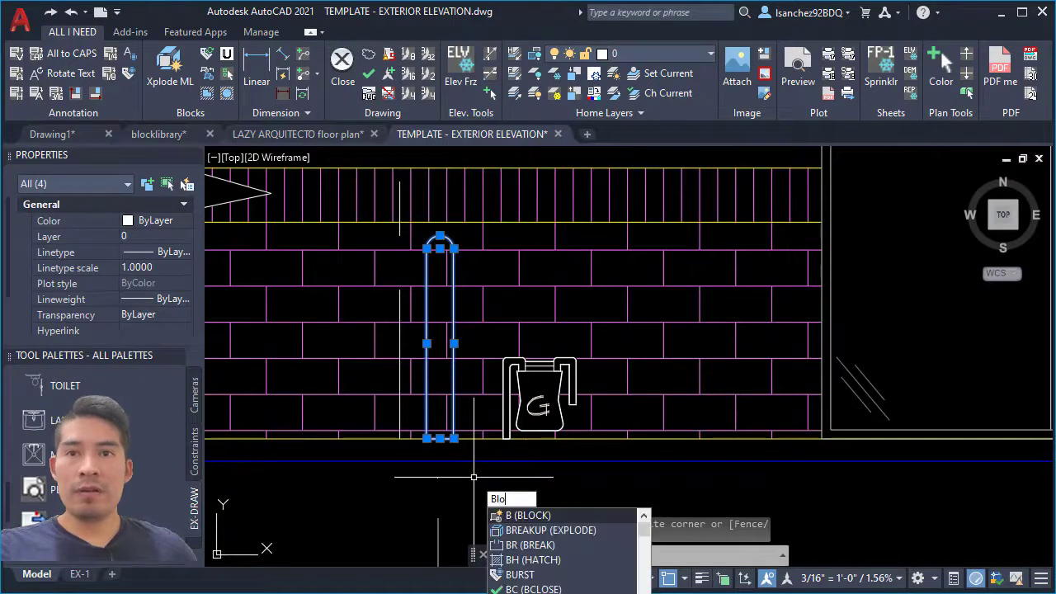
key(Escape)
key(Escape)
text(b)
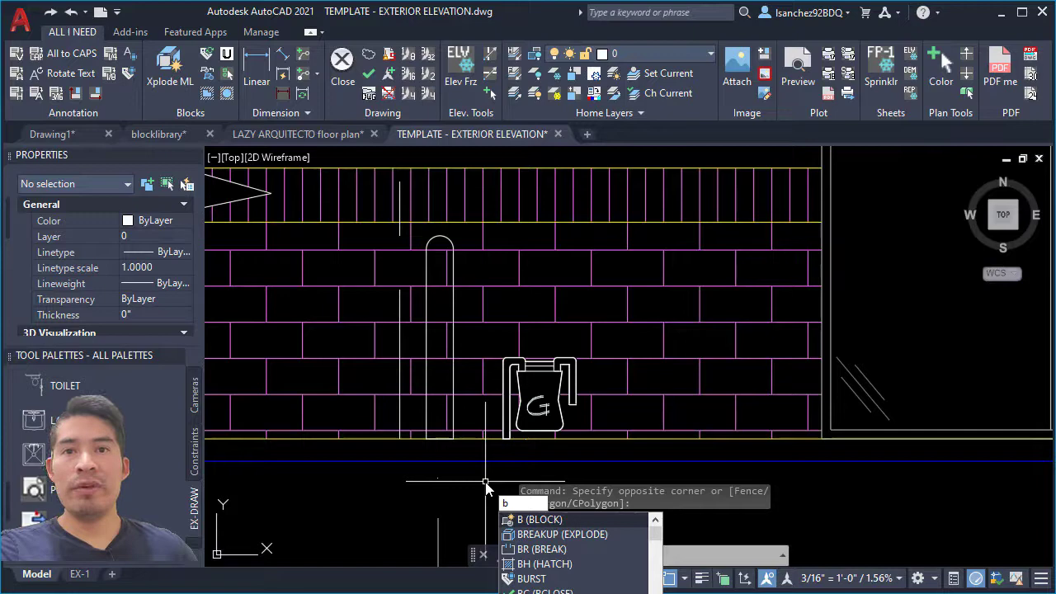
key(Return)
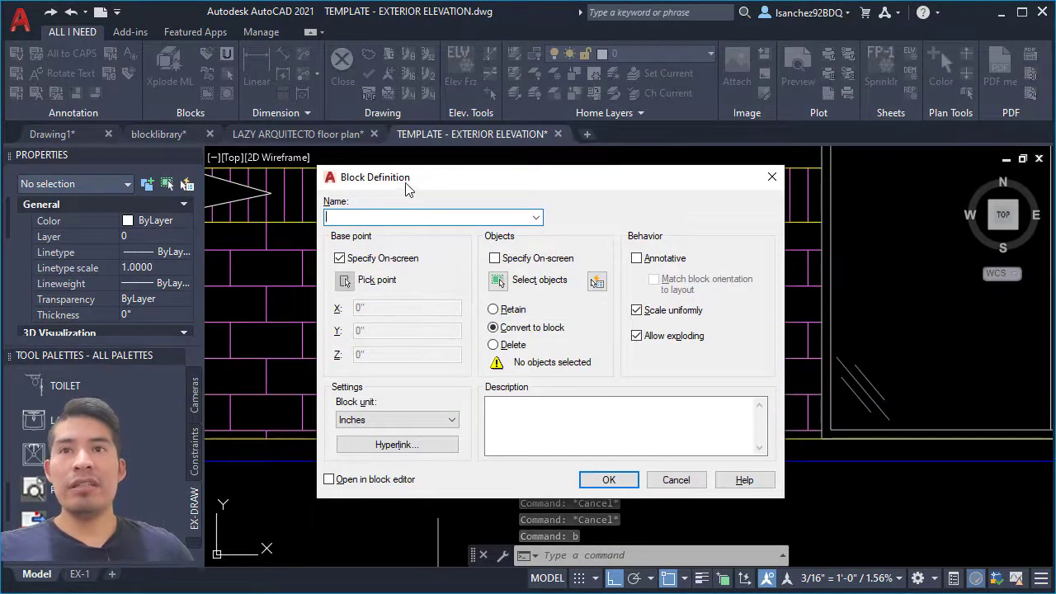
drag(412, 191, 420, 216)
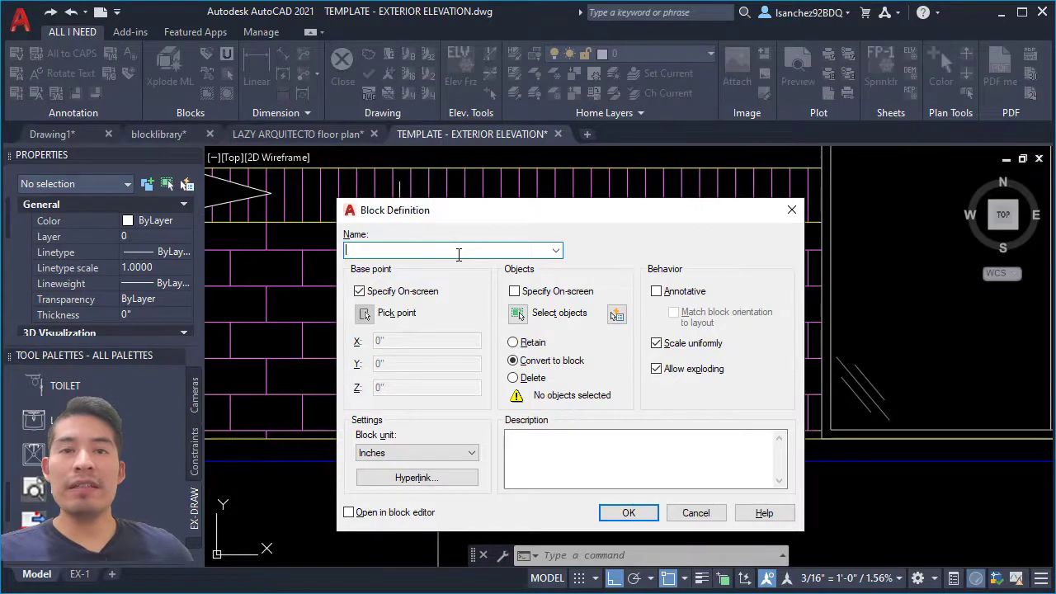
- Enter BOLLARD_STEEL in the Name field, dropping the extra _DYN suffix
text(BOLLARD_)
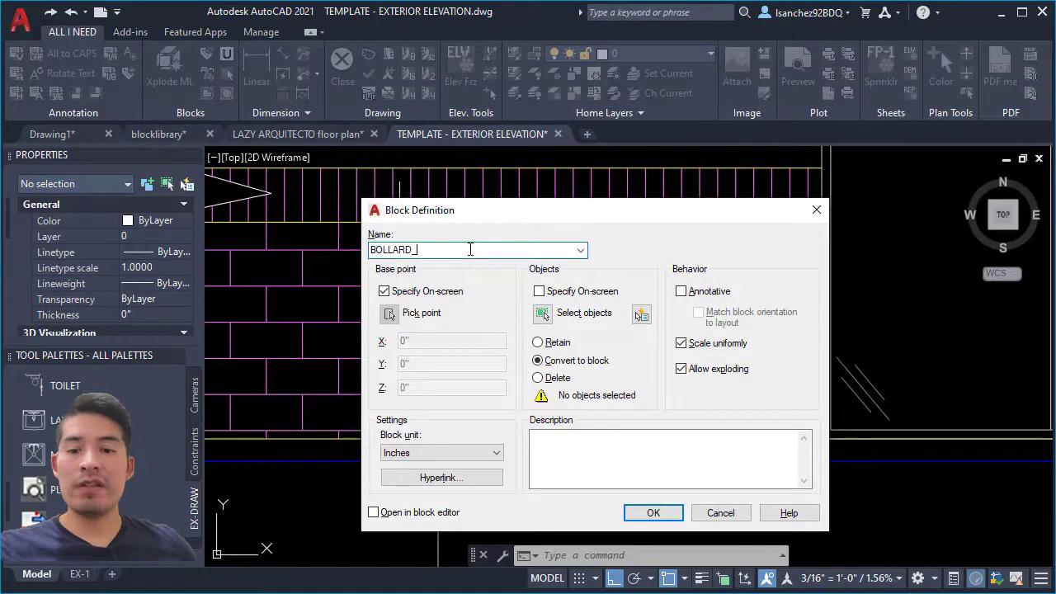
text(STEEL_)
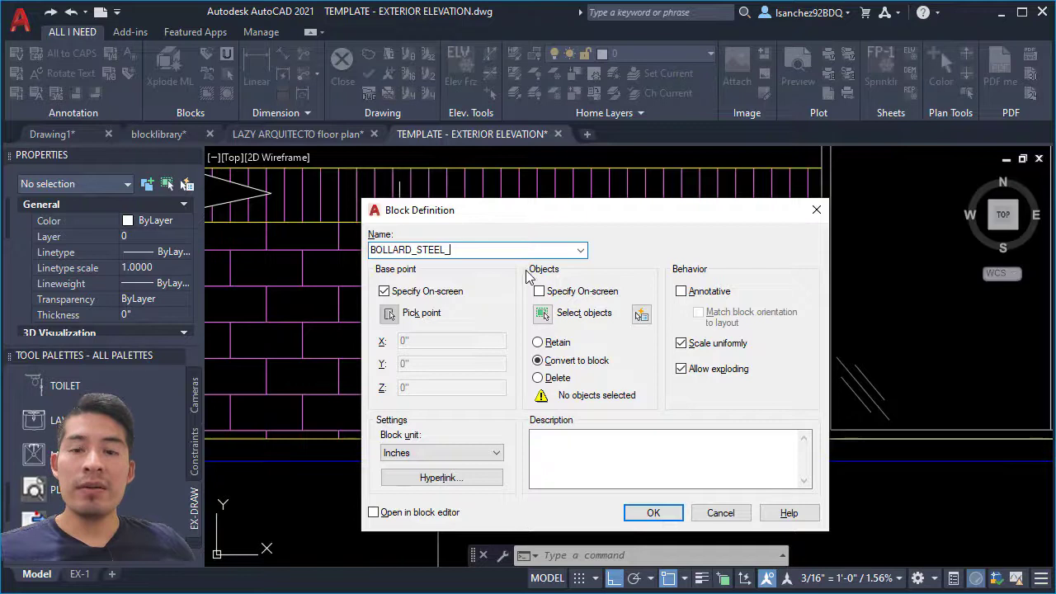
text(DY)
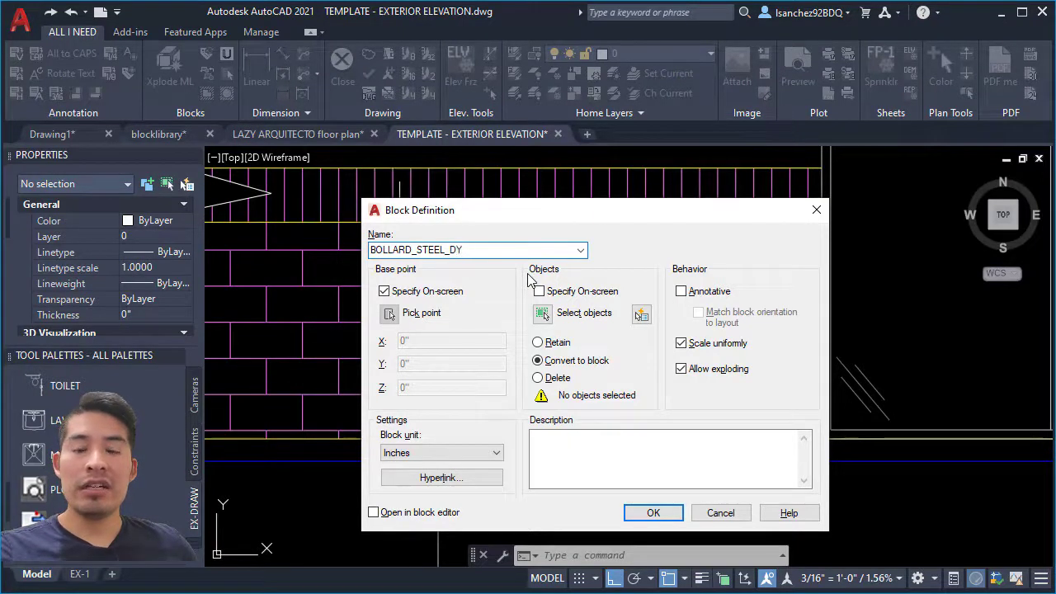
text(N)
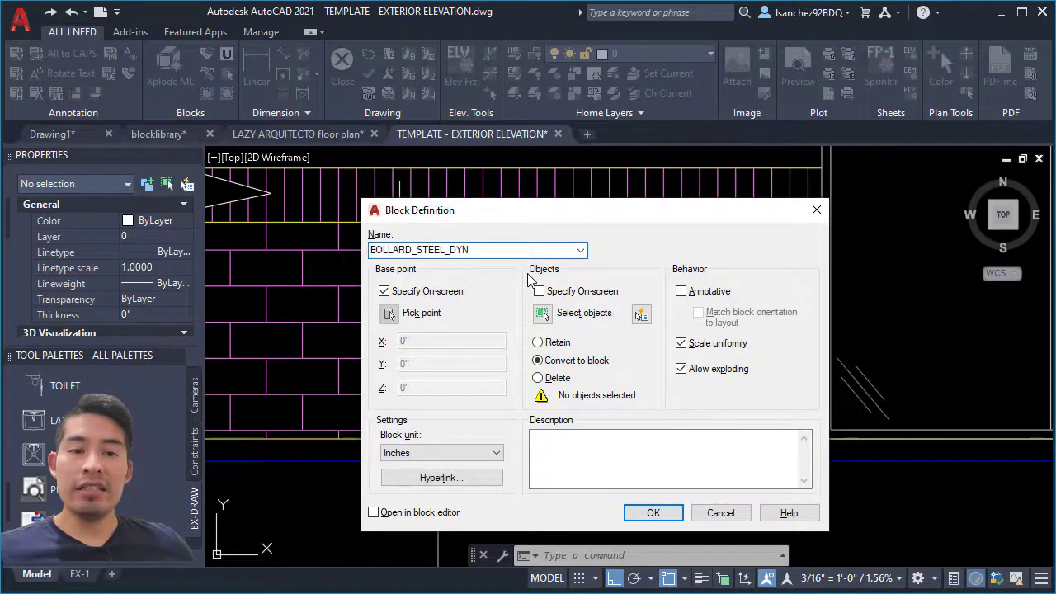
key(BackSpace)
key(BackSpace)
key(BackSpace)
key(BackSpace)
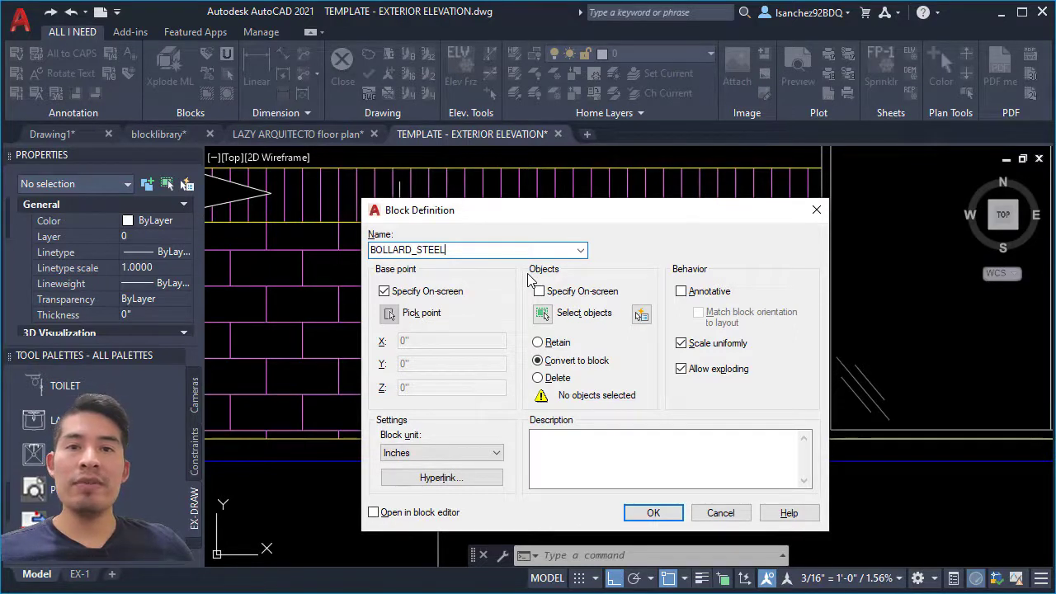
double_click(418, 250)
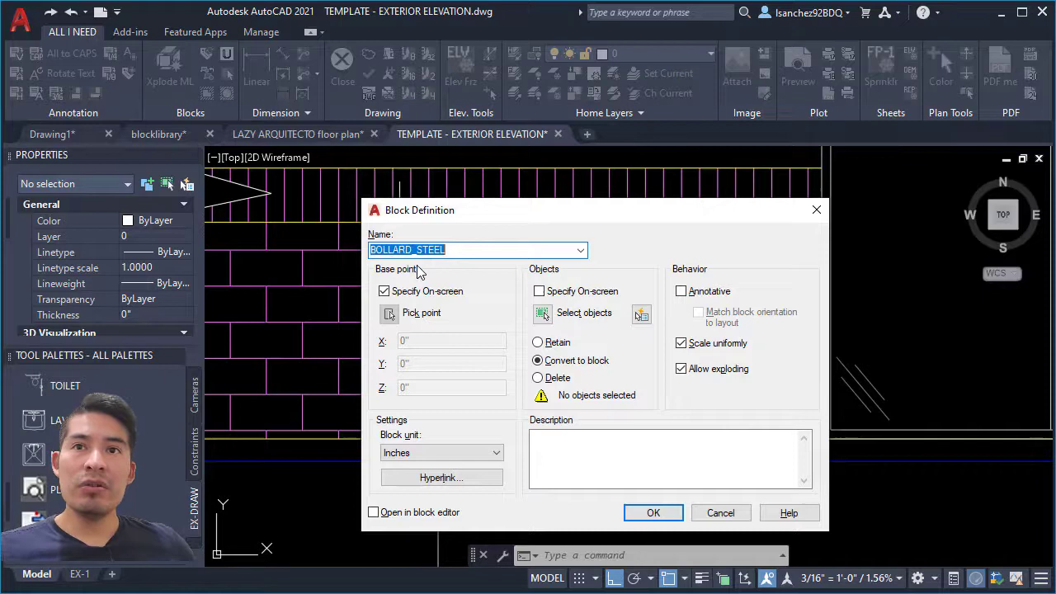
- Pick the midpoint of the bollard's base as the BOLLARD_STEEL insertion point
click(417, 250)
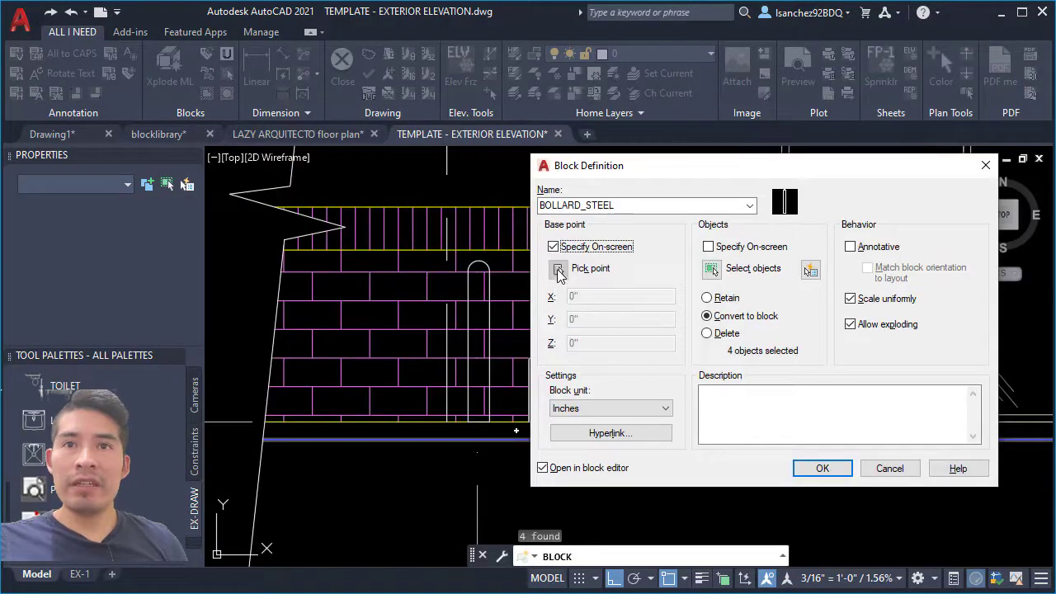
click(553, 247)
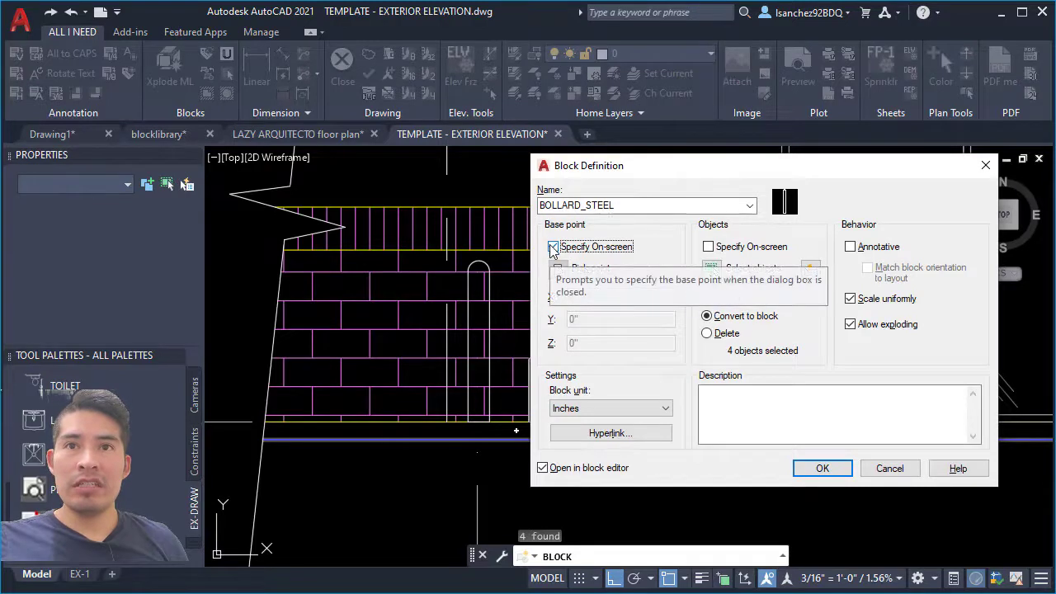
click(553, 246)
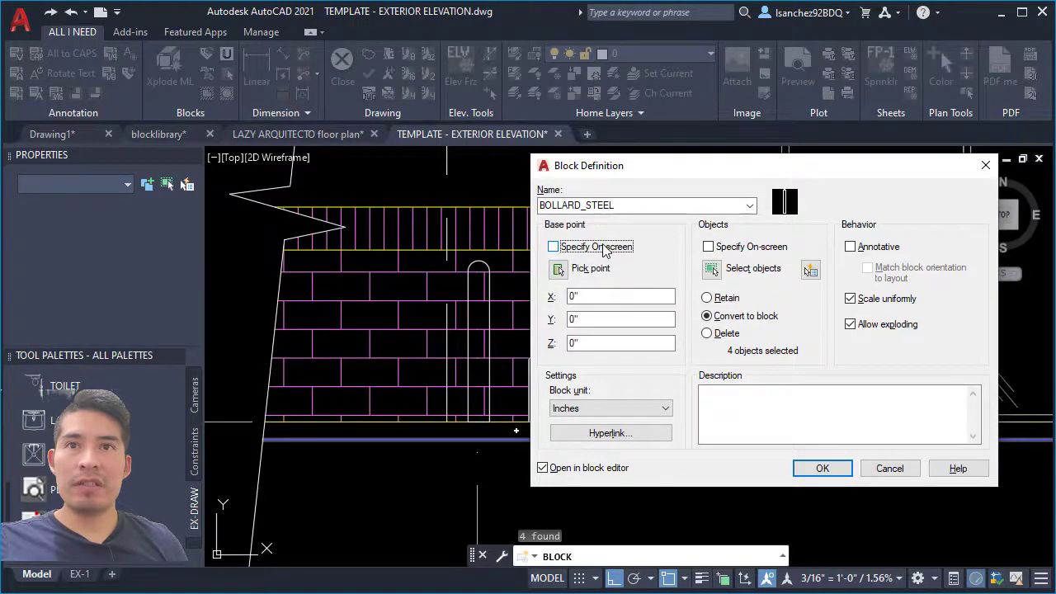
click(559, 269)
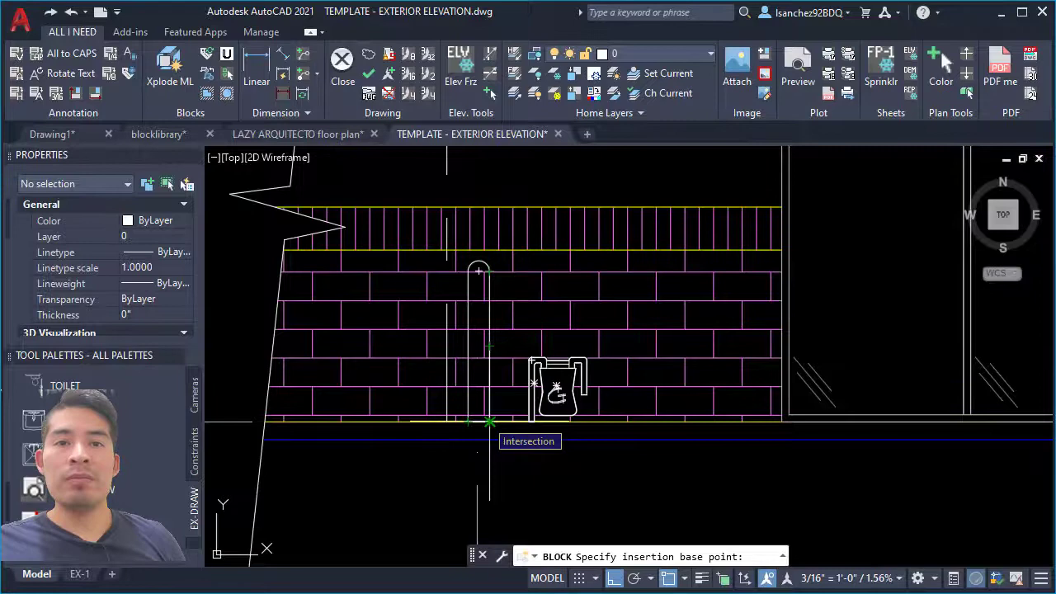
scroll(505, 382, up, 3)
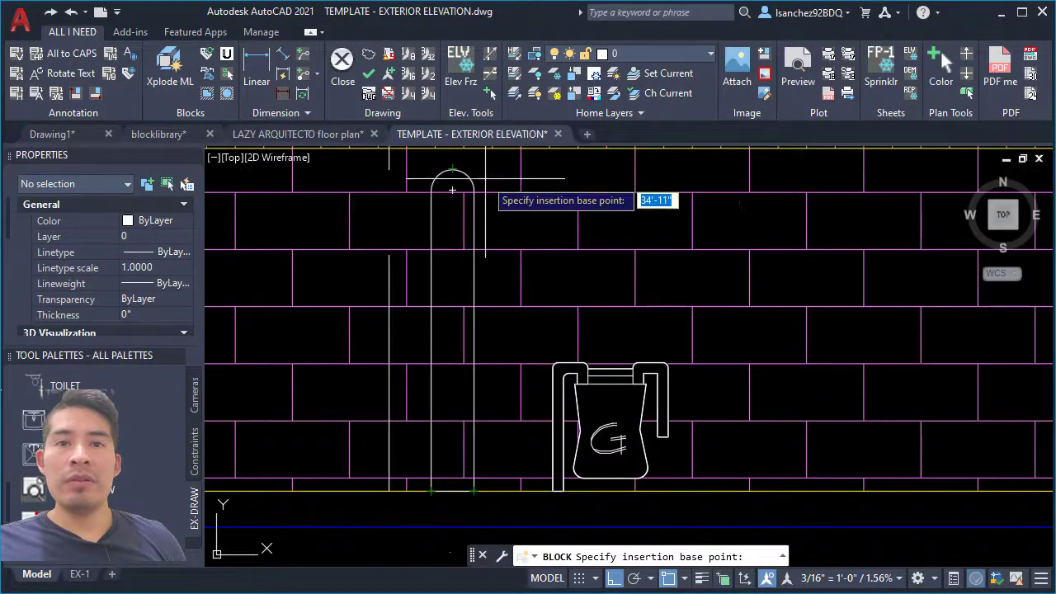
middle_drag(485, 161, 485, 207)
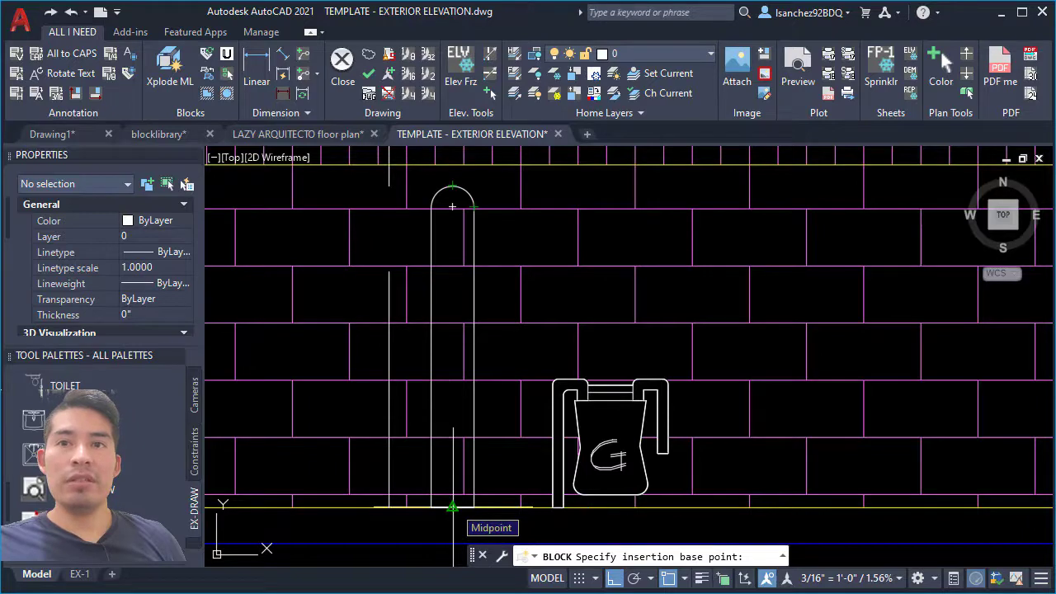
click(452, 505)
click(362, 273)
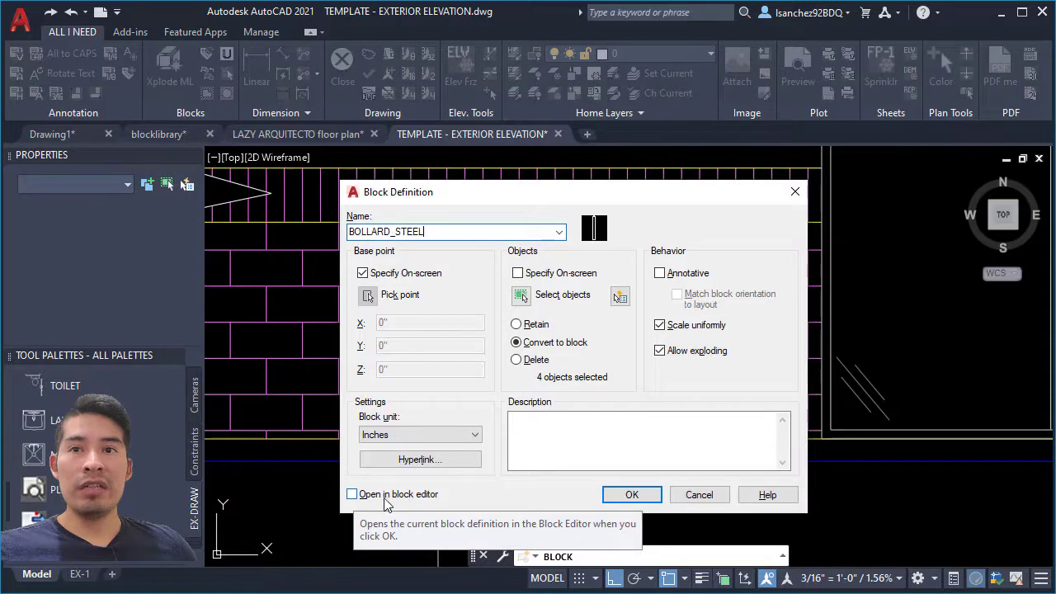
- Turn on 'Open in block editor' for the BOLLARD_STEEL definition
click(353, 495)
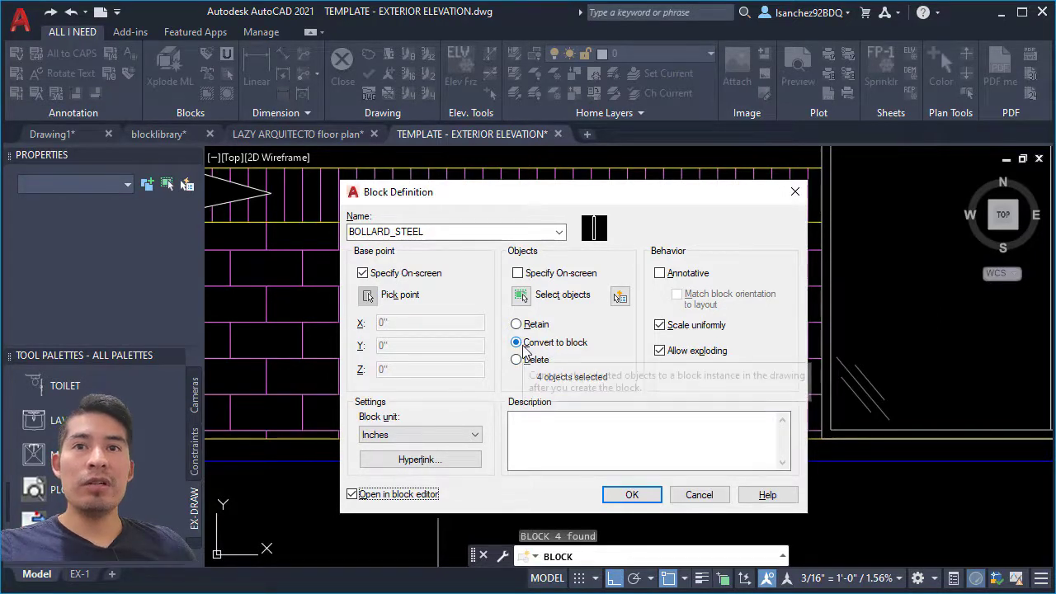
- Confirm the BOLLARD_STEEL definition so it opens in the Block Editor
click(552, 441)
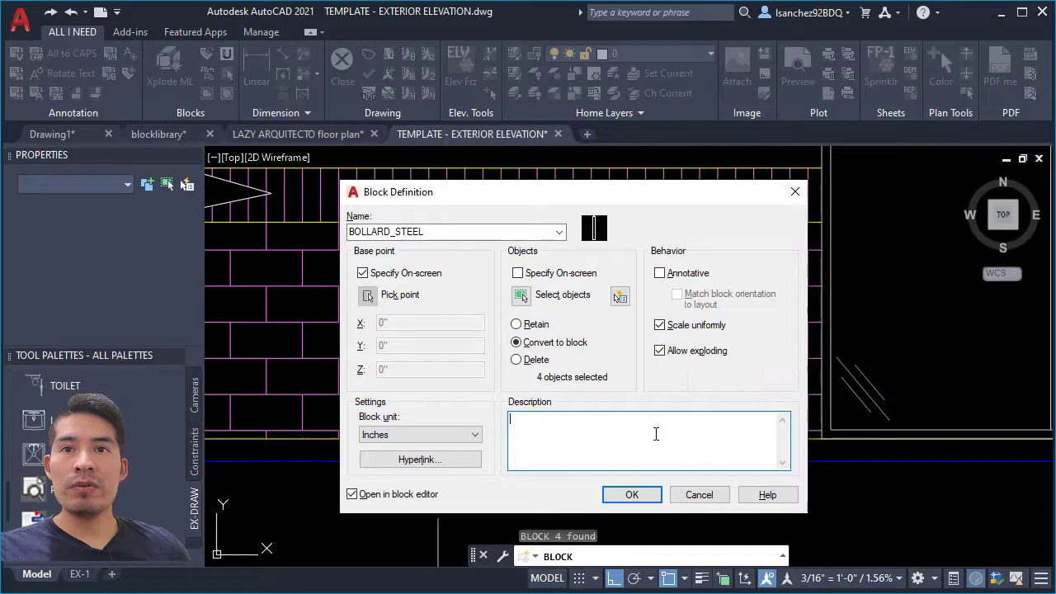
click(632, 495)
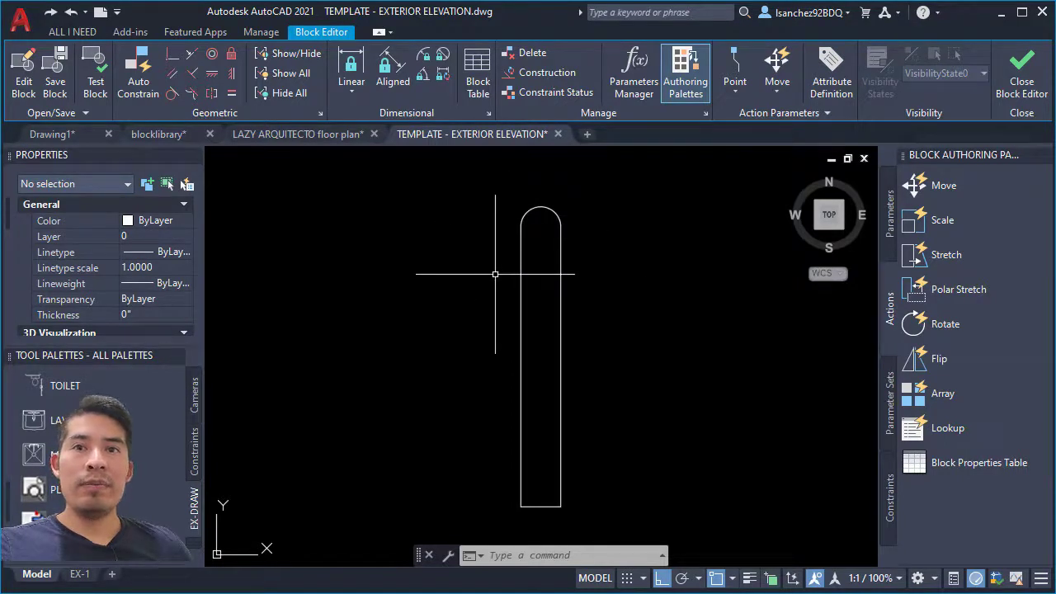
- Join the bollard's four lines into one closed polyline with J
click(497, 197)
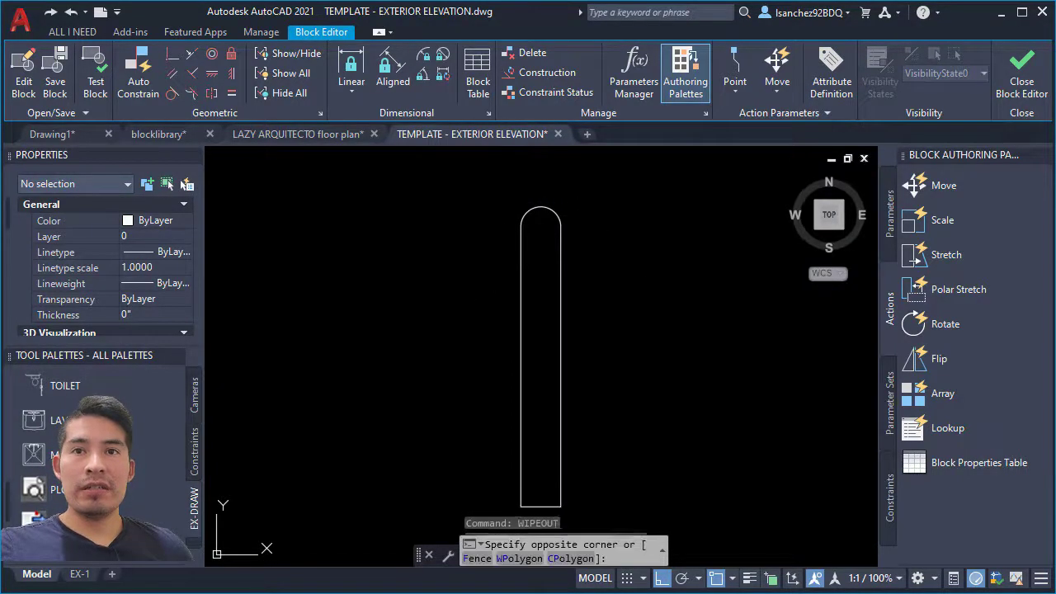
click(626, 507)
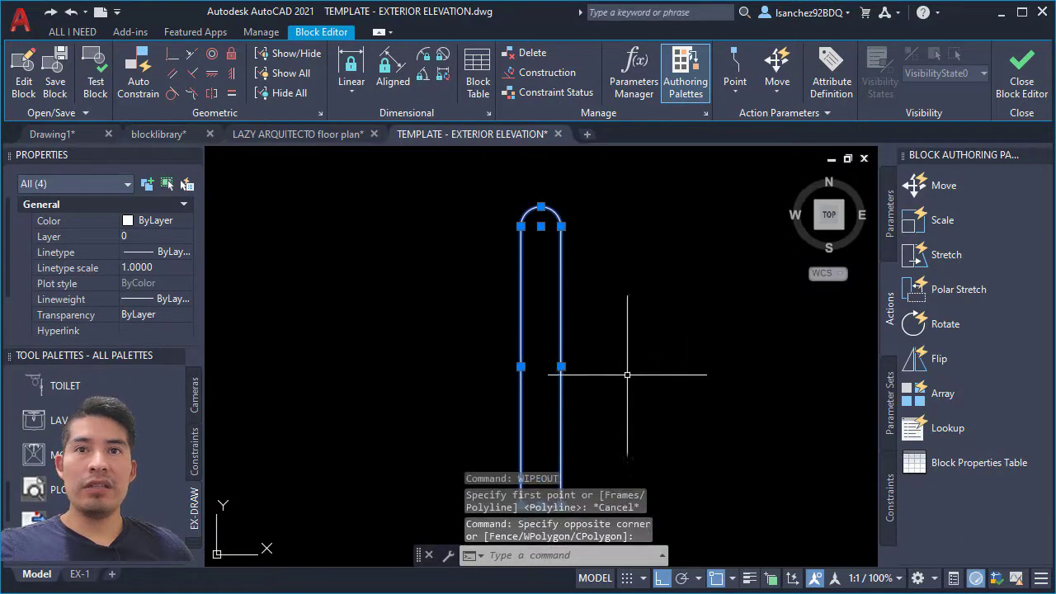
text(J)
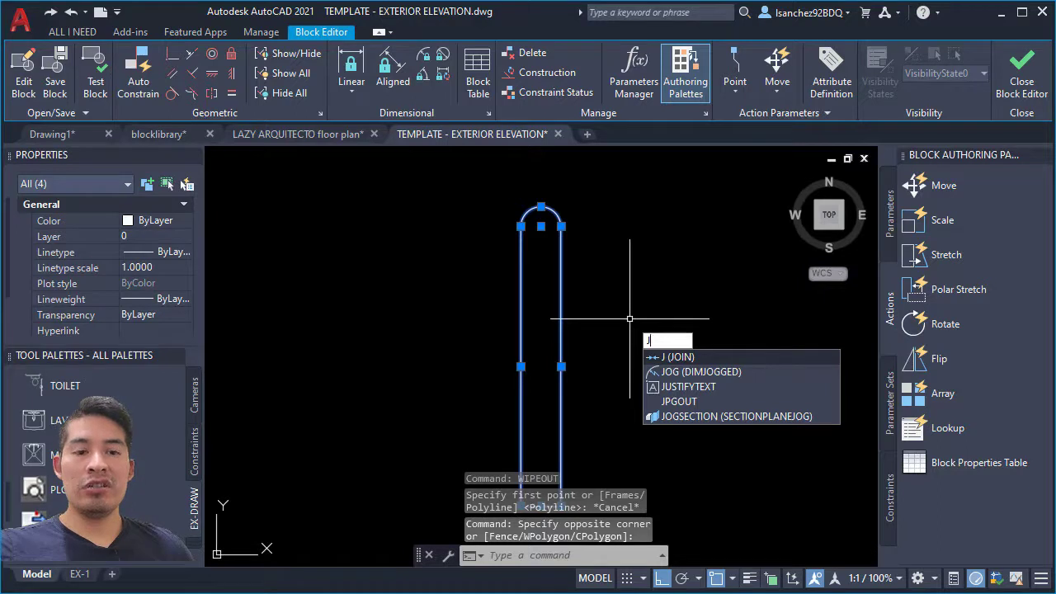
key(Return)
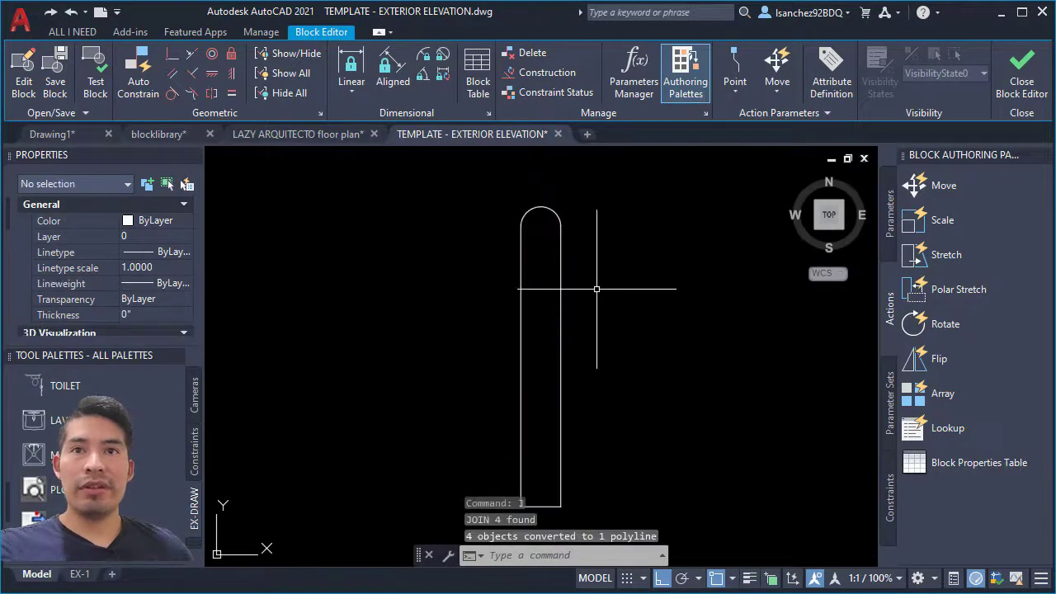
double_click(561, 239)
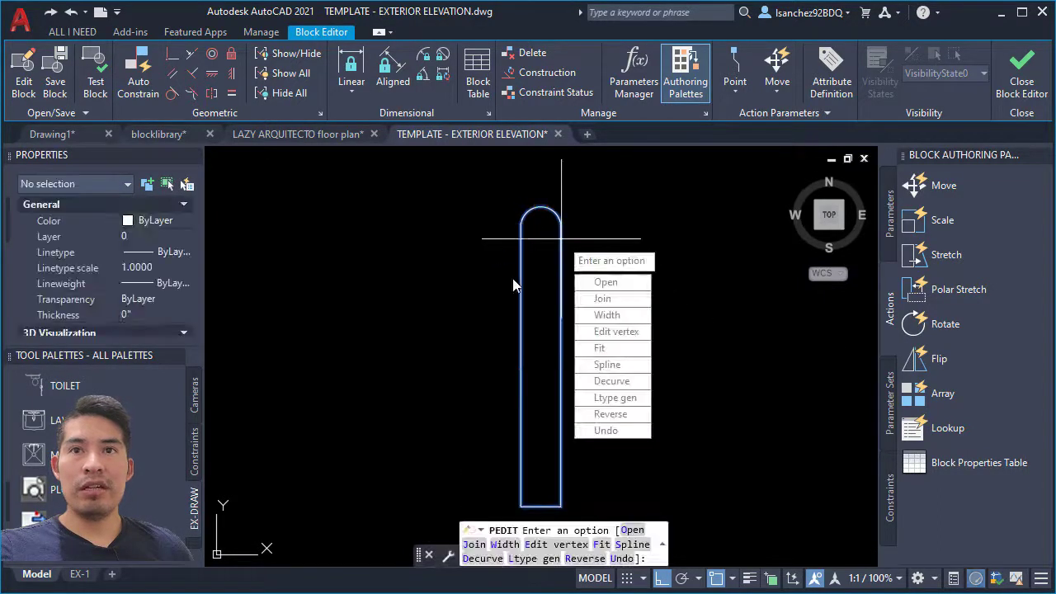
key(Escape)
click(520, 238)
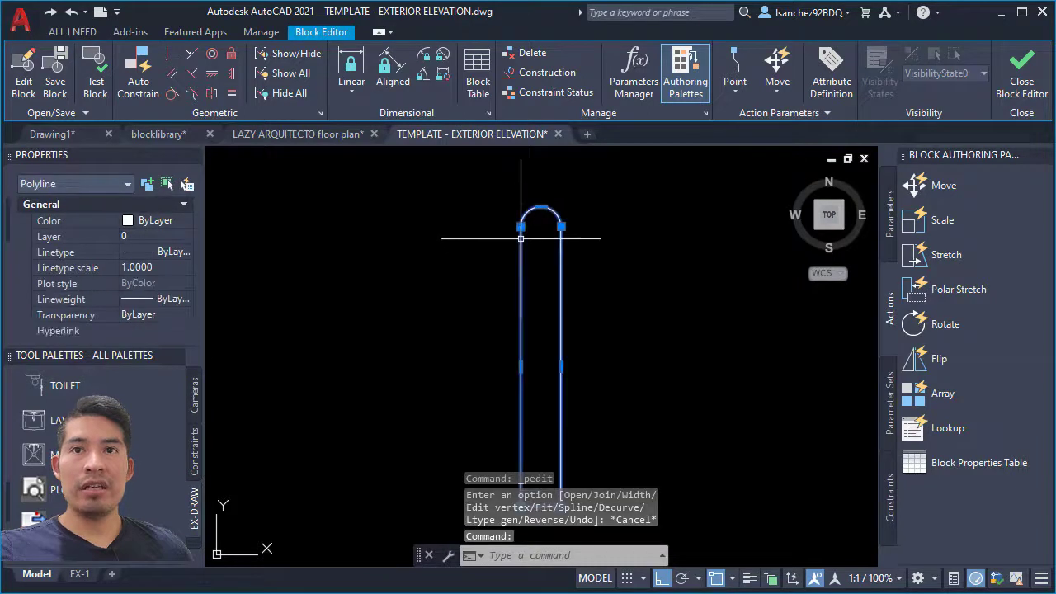
key(Escape)
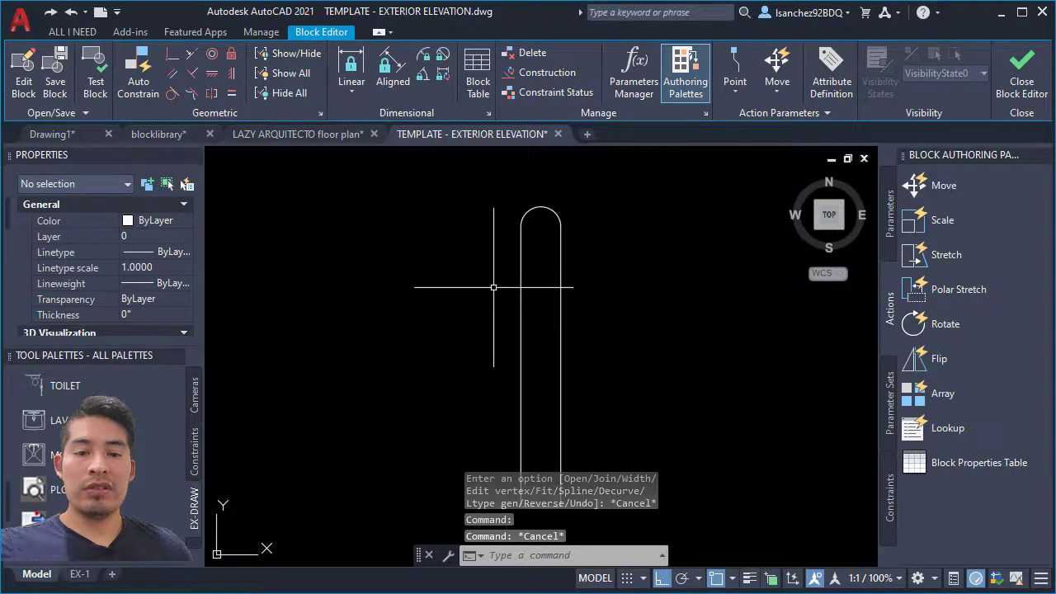
text(WI)
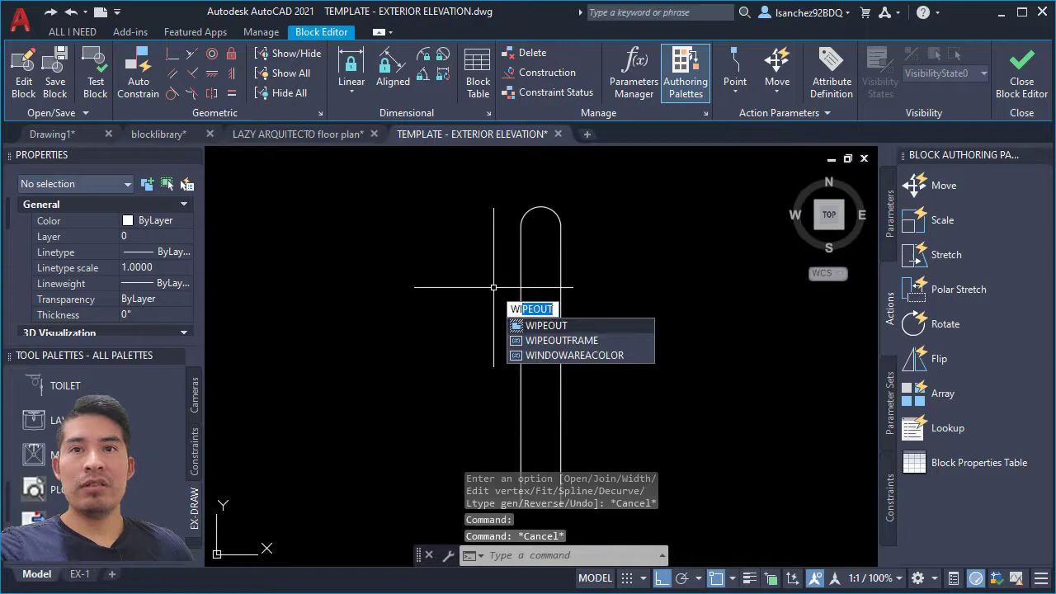
key(Return)
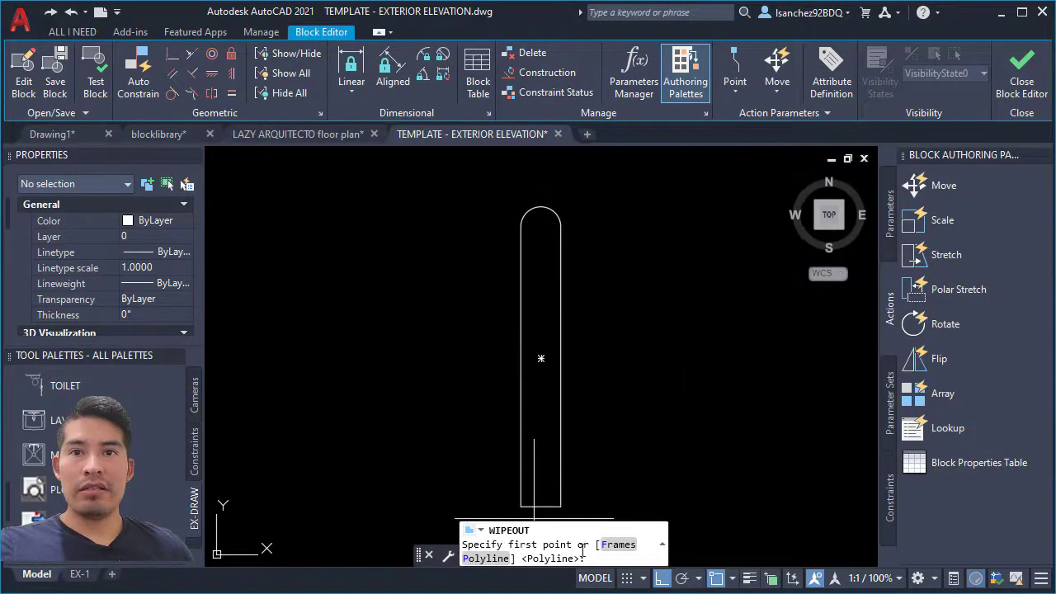
click(485, 558)
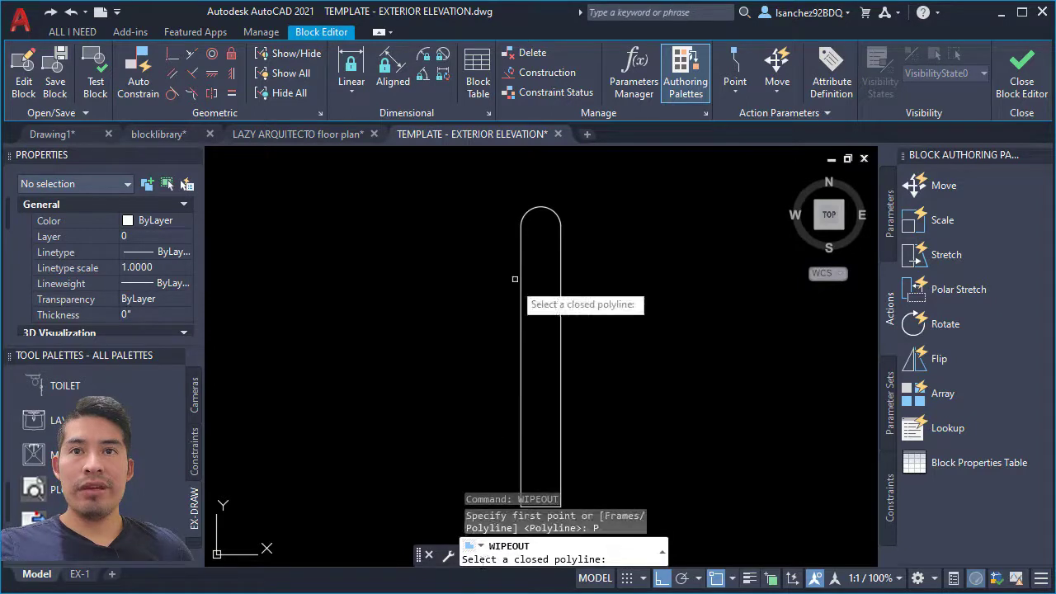
click(519, 235)
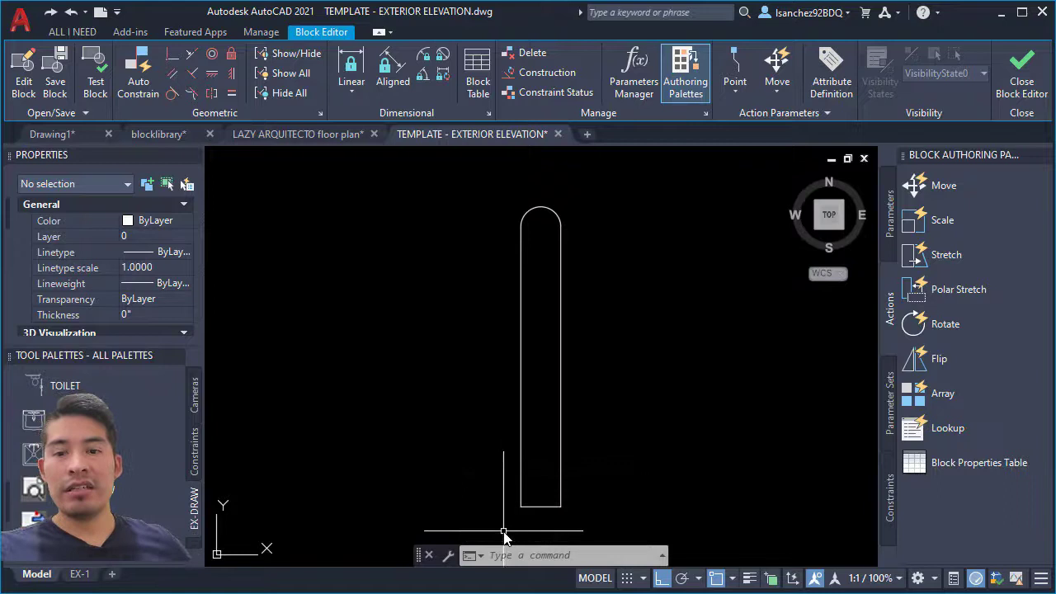
key(F2)
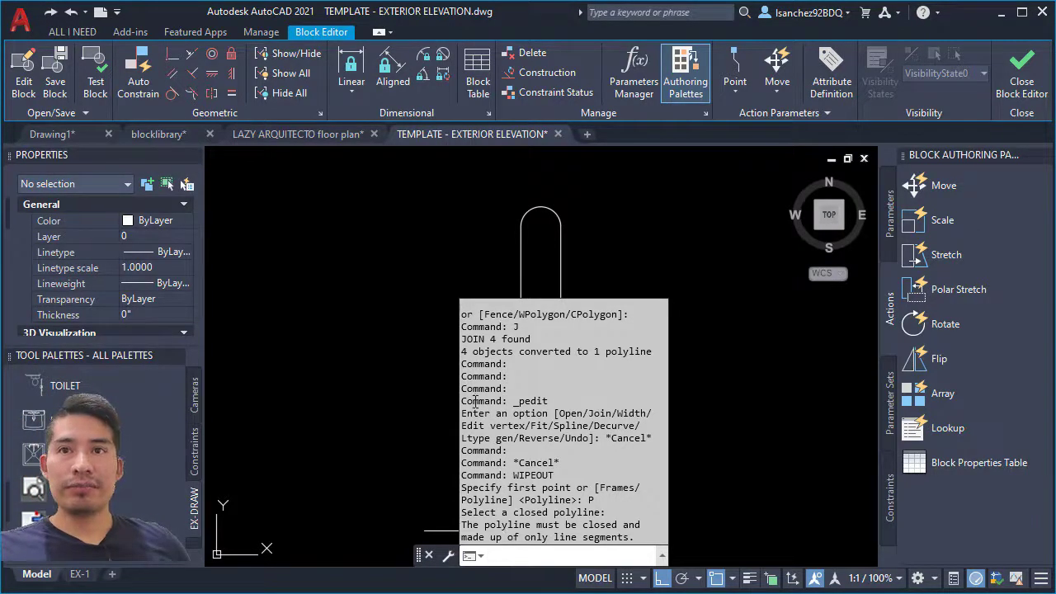
key(Escape)
key(Escape)
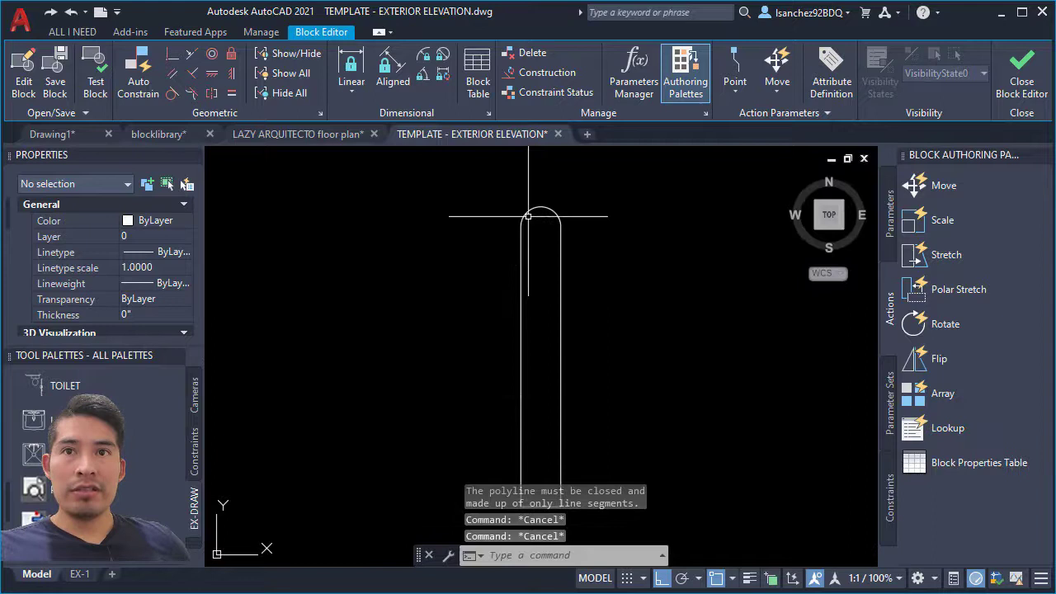
- Explode the bollard polyline with X, then check the separate right line and top arc
click(536, 209)
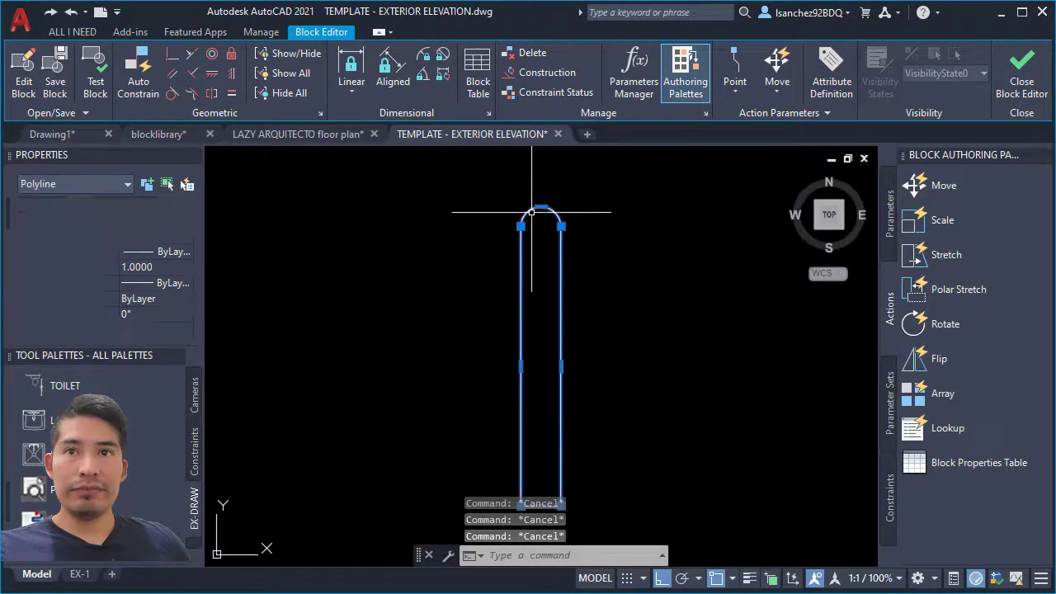
text(X)
key(Return)
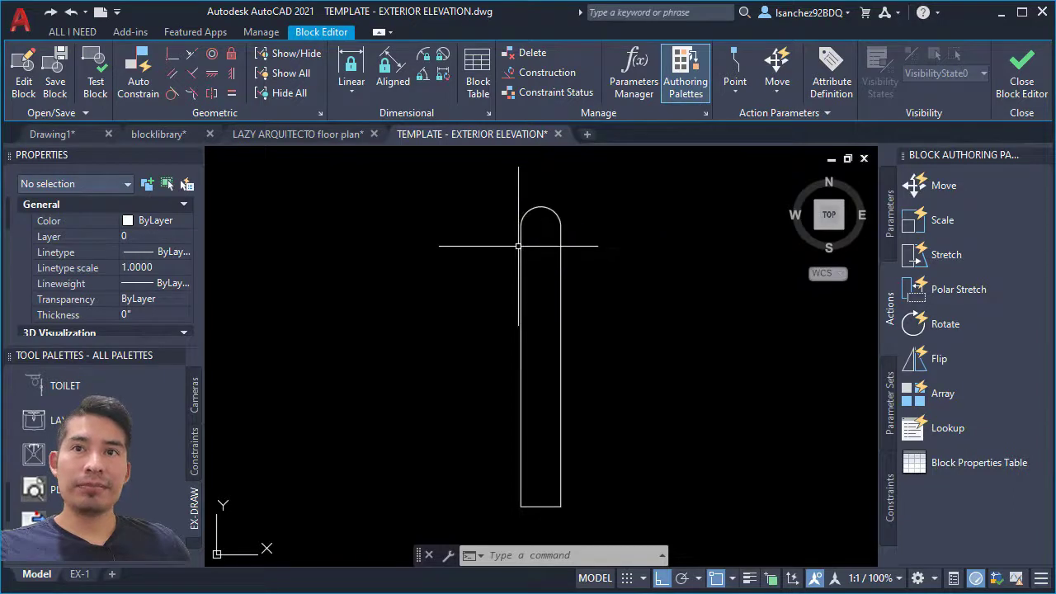
click(561, 249)
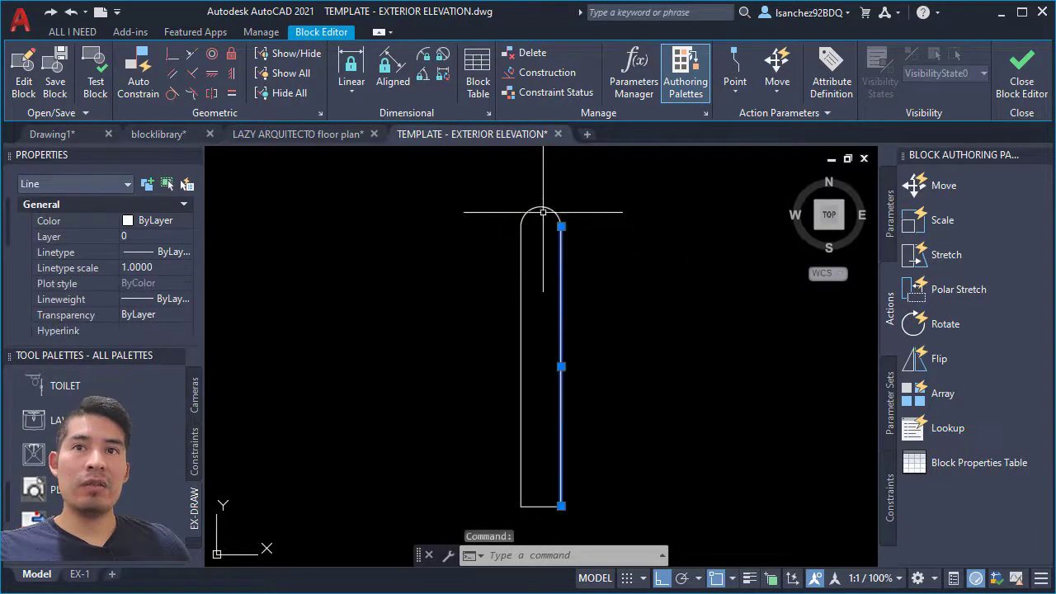
key(Escape)
click(541, 208)
key(Escape)
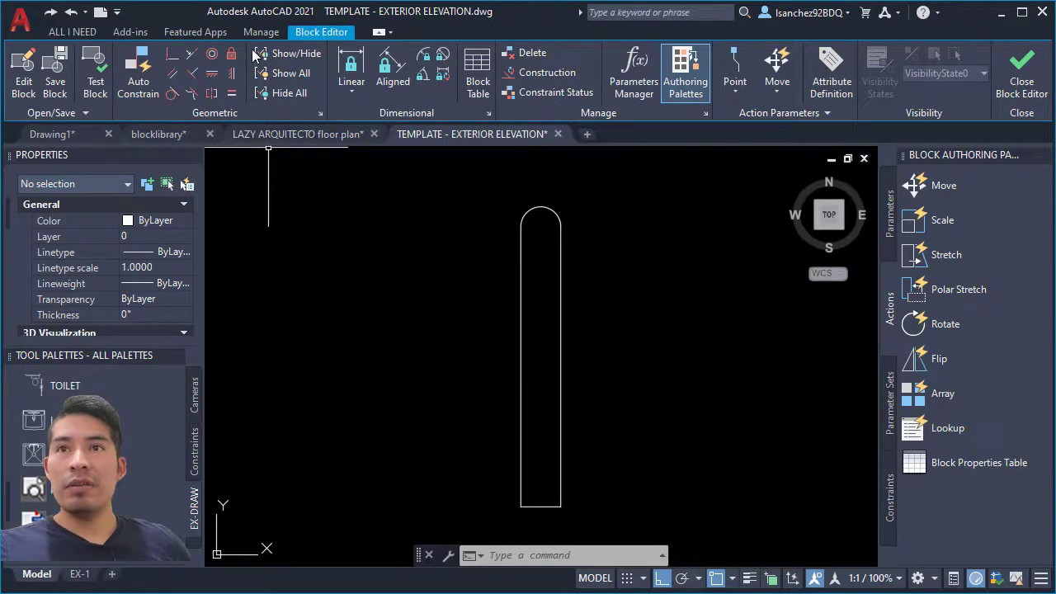
- Apply Wipeout Circular from the ALL I NEED tab to the bollard outline
click(89, 32)
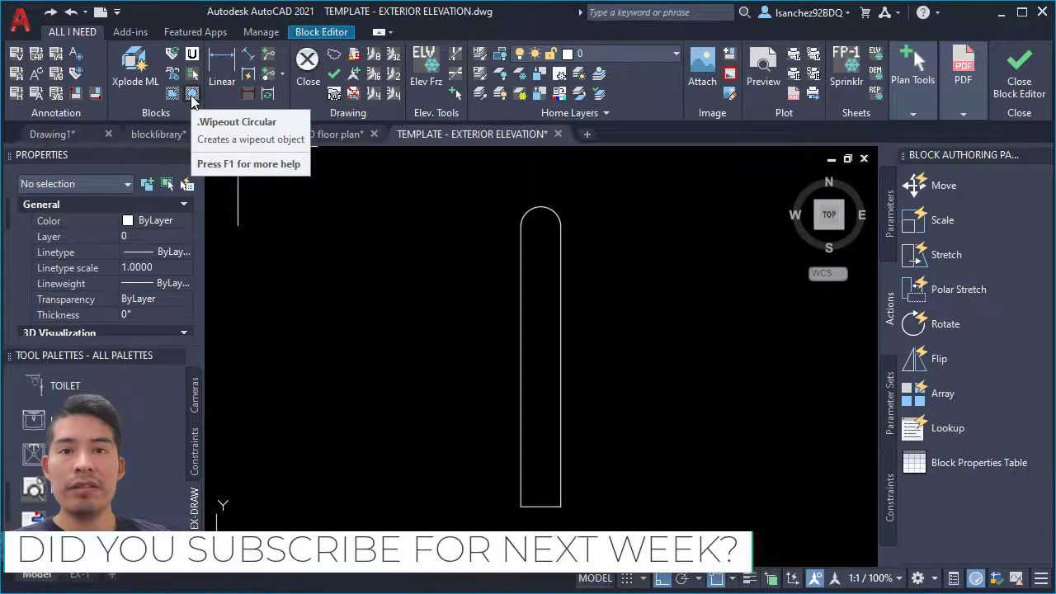
click(193, 98)
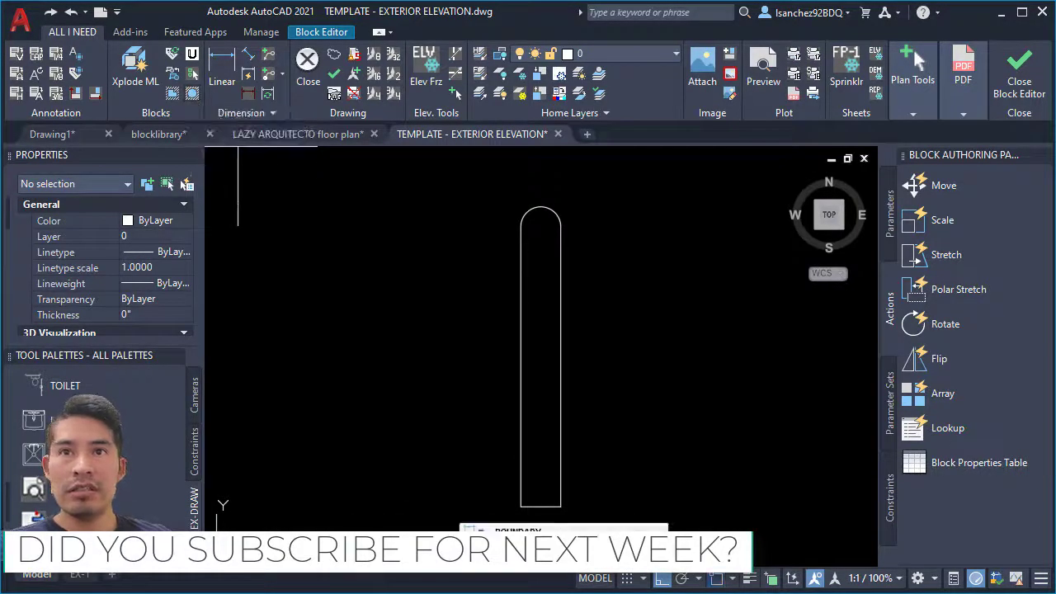
click(536, 333)
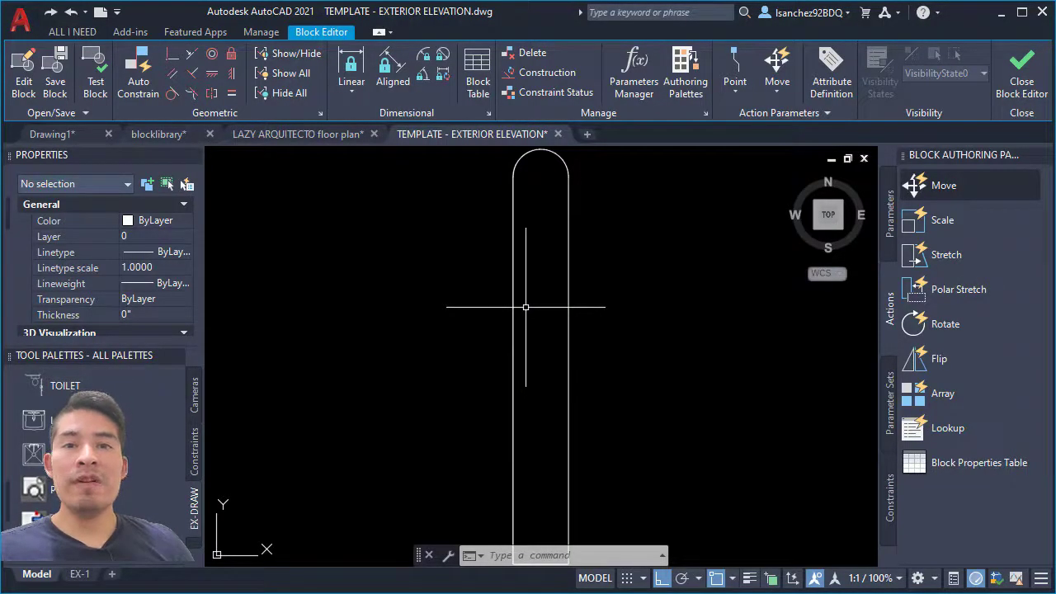
- Use DRAWORDER (DR) with Back to put the new wipeout behind the bollard's outline lines
click(513, 261)
scroll(514, 235, down, 3)
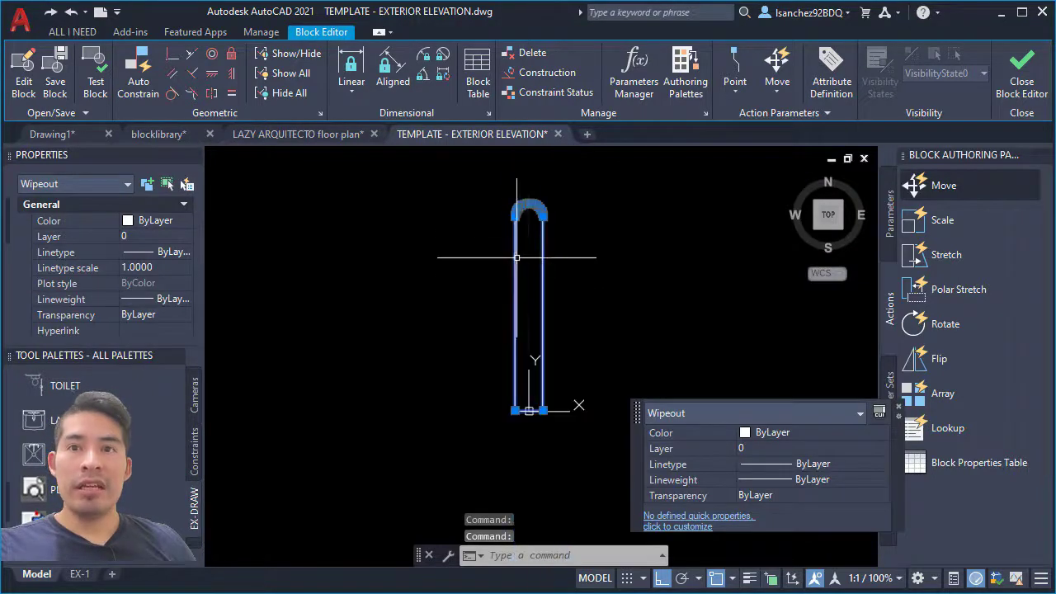
text(DR)
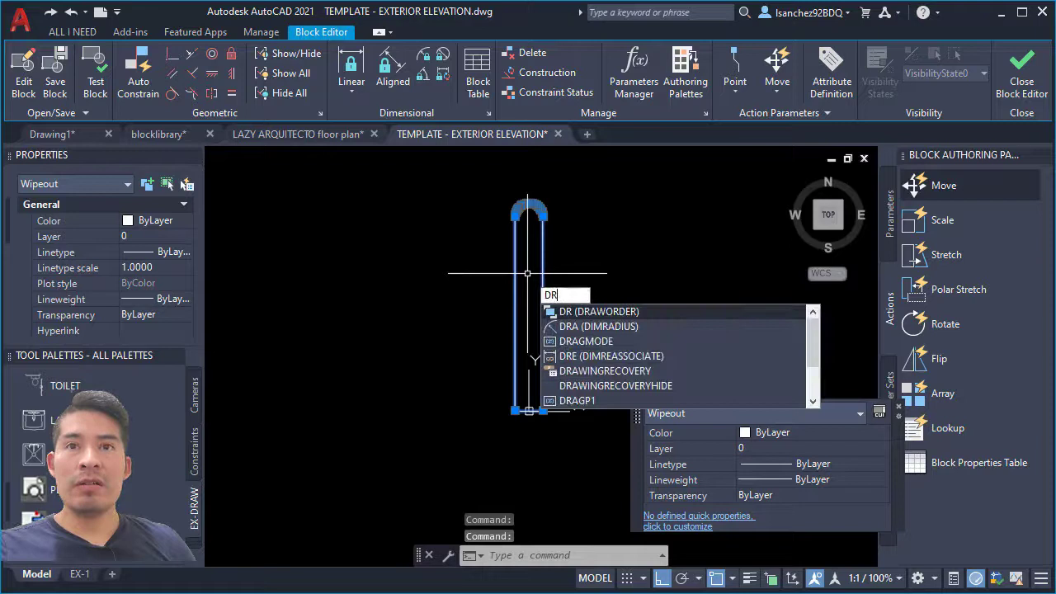
key(Return)
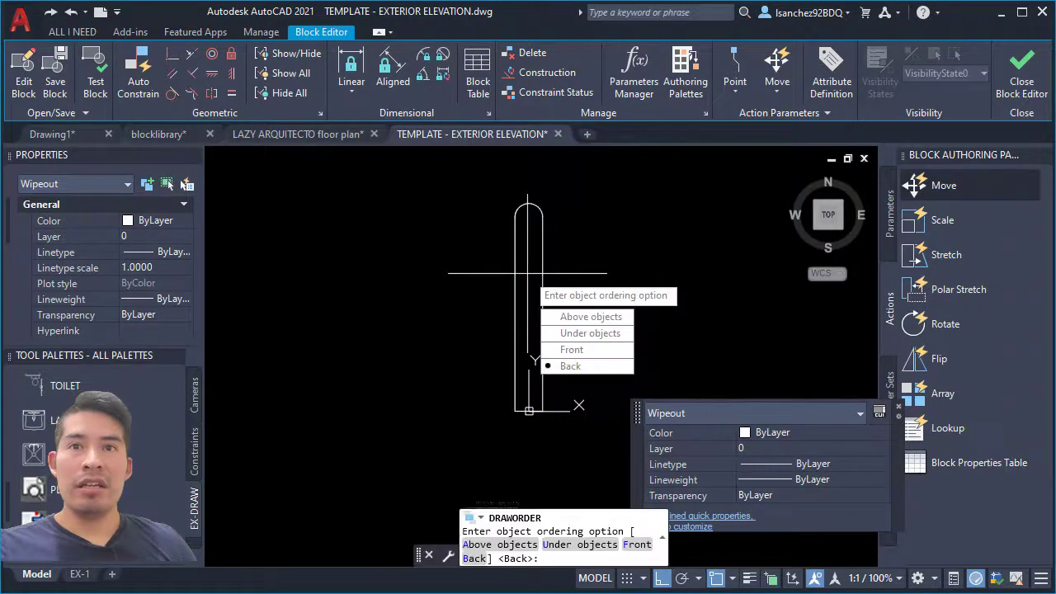
click(569, 368)
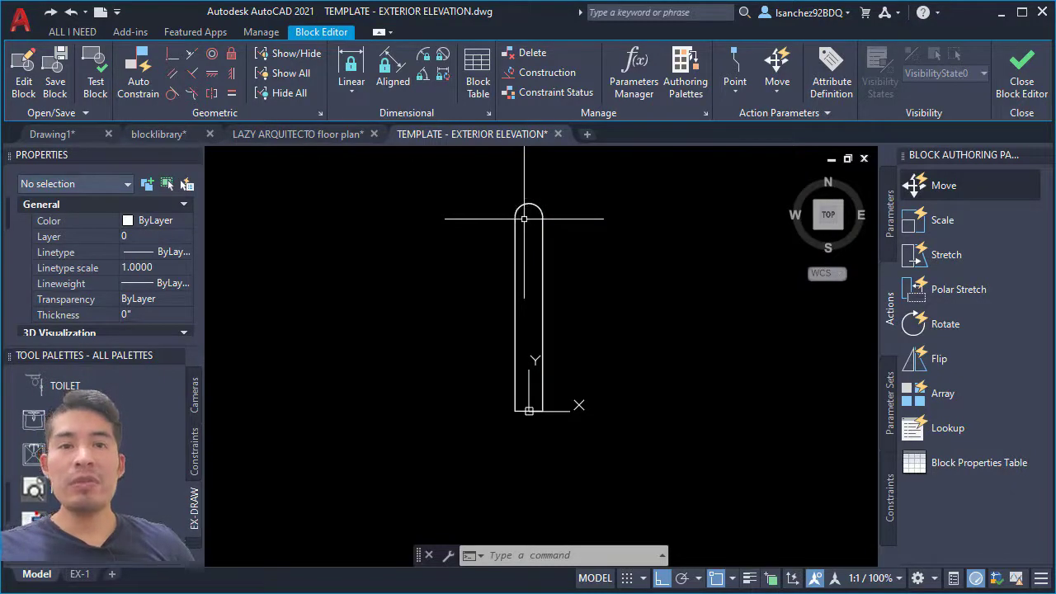
key(Escape)
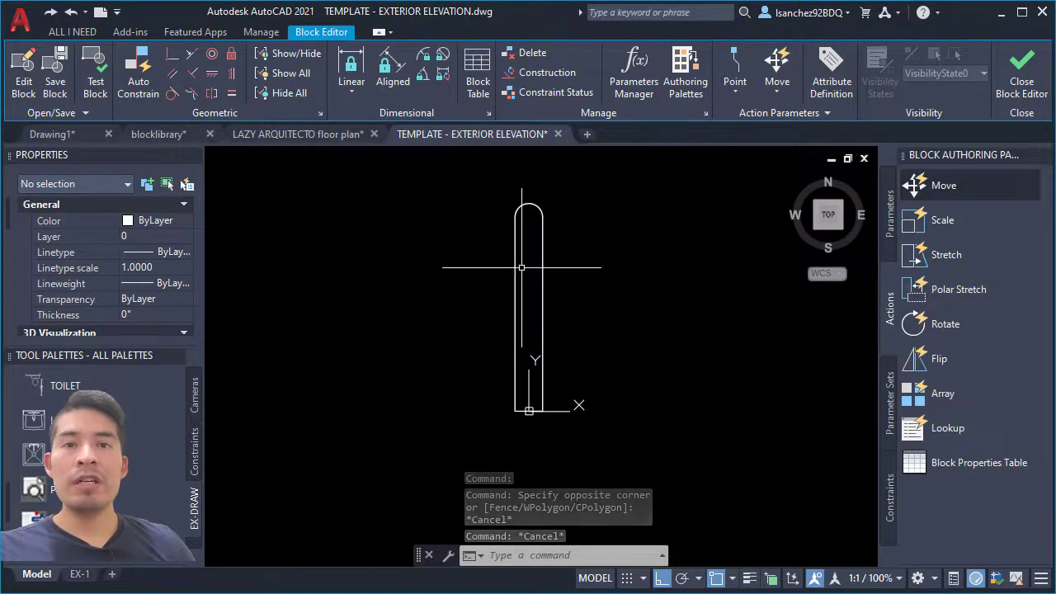
click(515, 287)
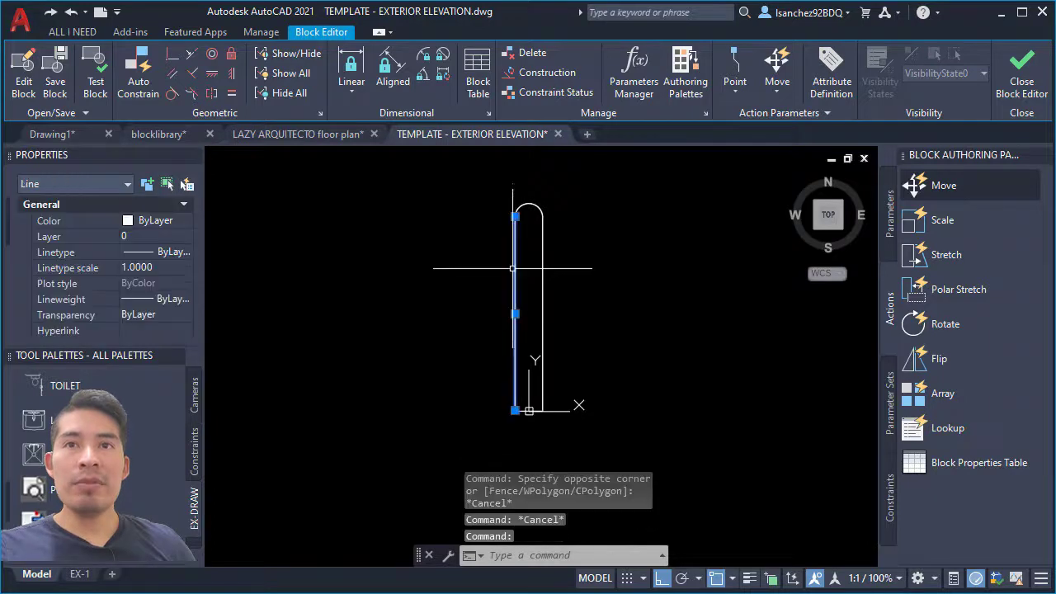
click(503, 195)
click(548, 417)
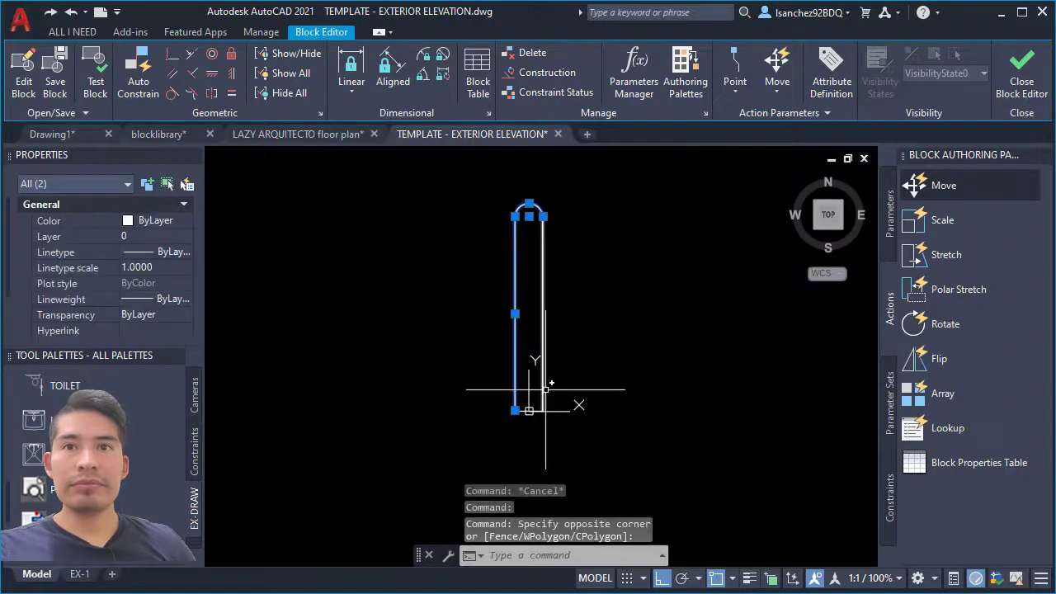
click(472, 387)
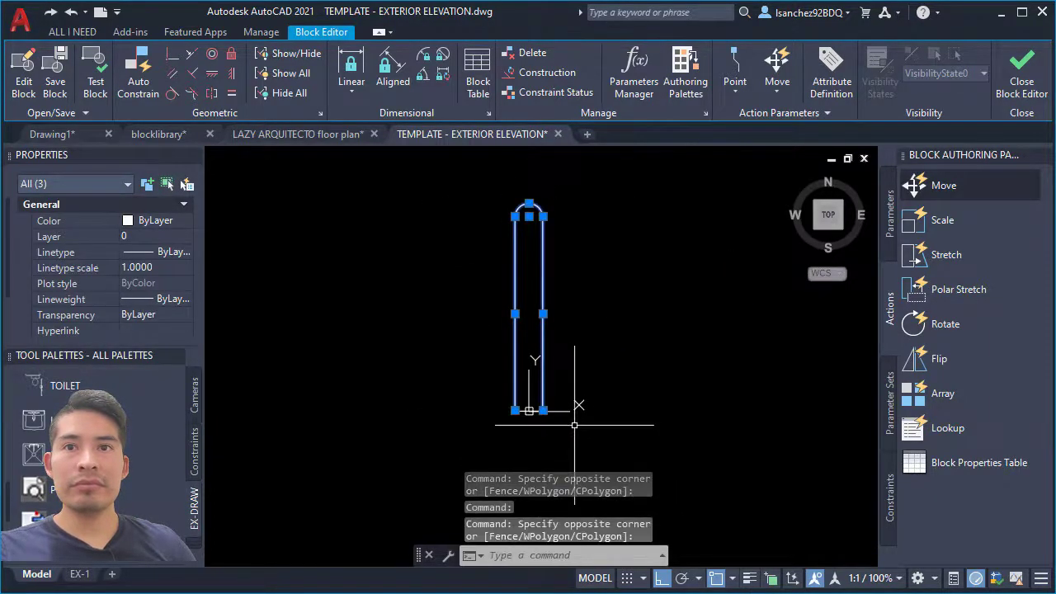
click(594, 433)
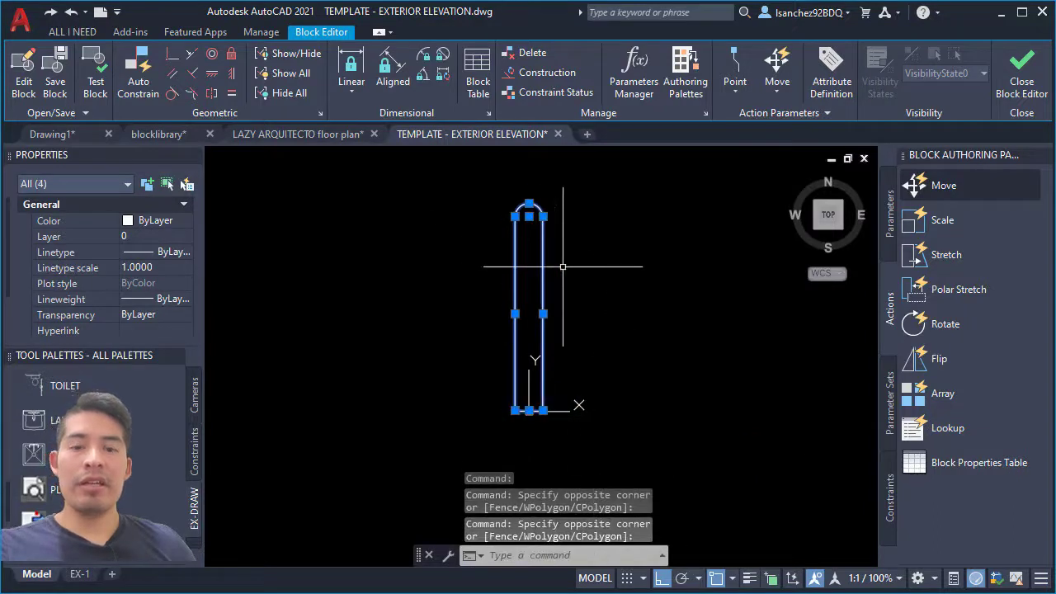
text(m)
key(Return)
click(615, 317)
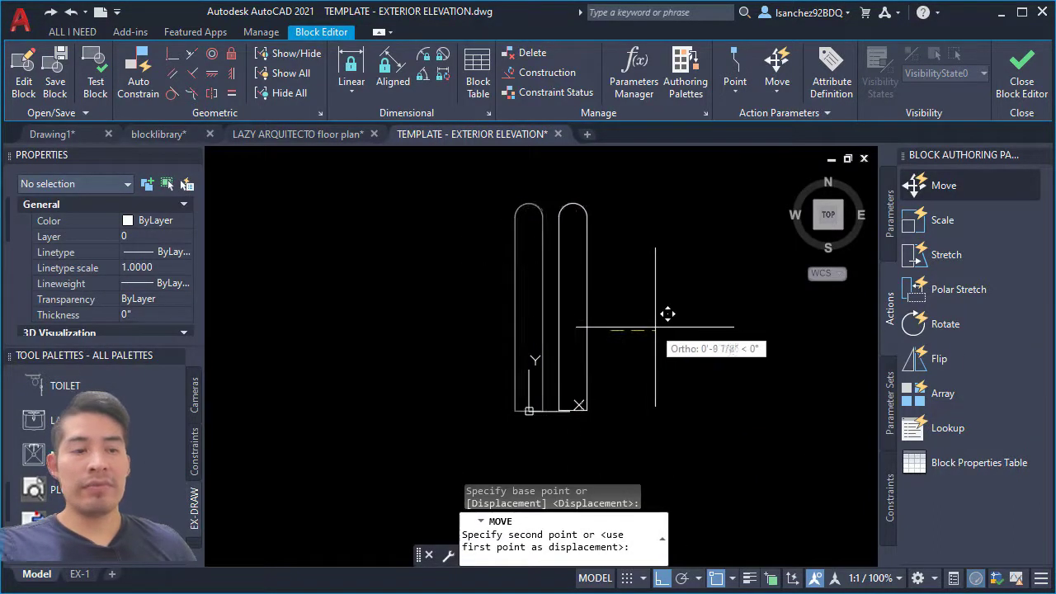
text(12)
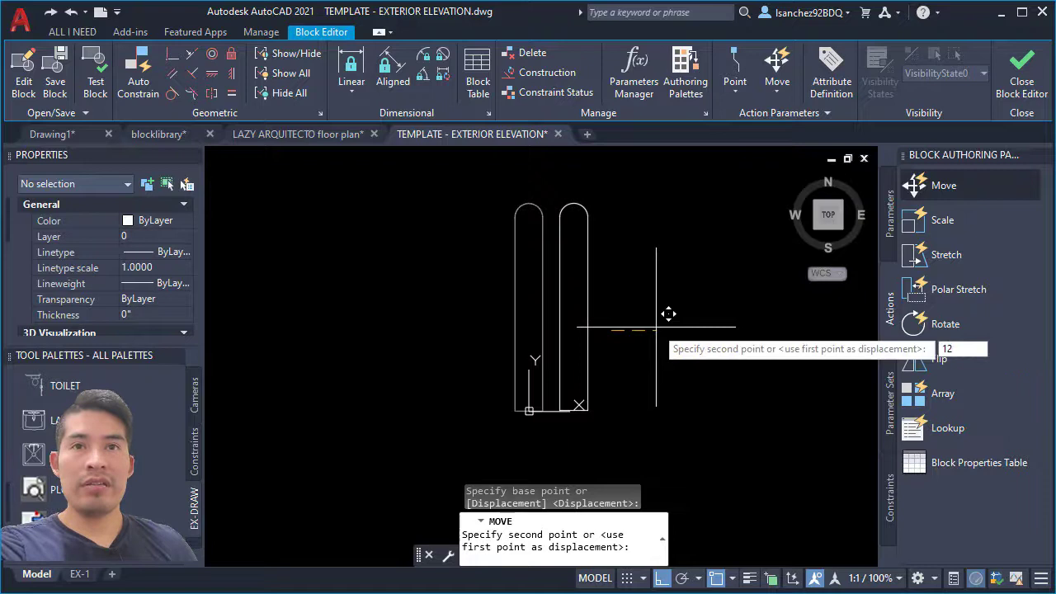
key(Return)
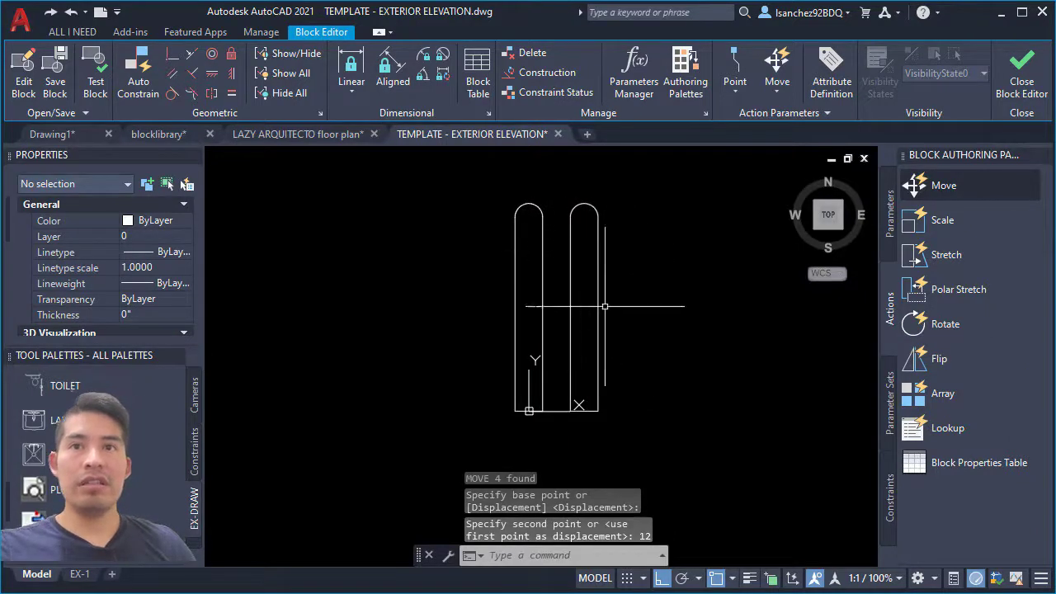
click(554, 183)
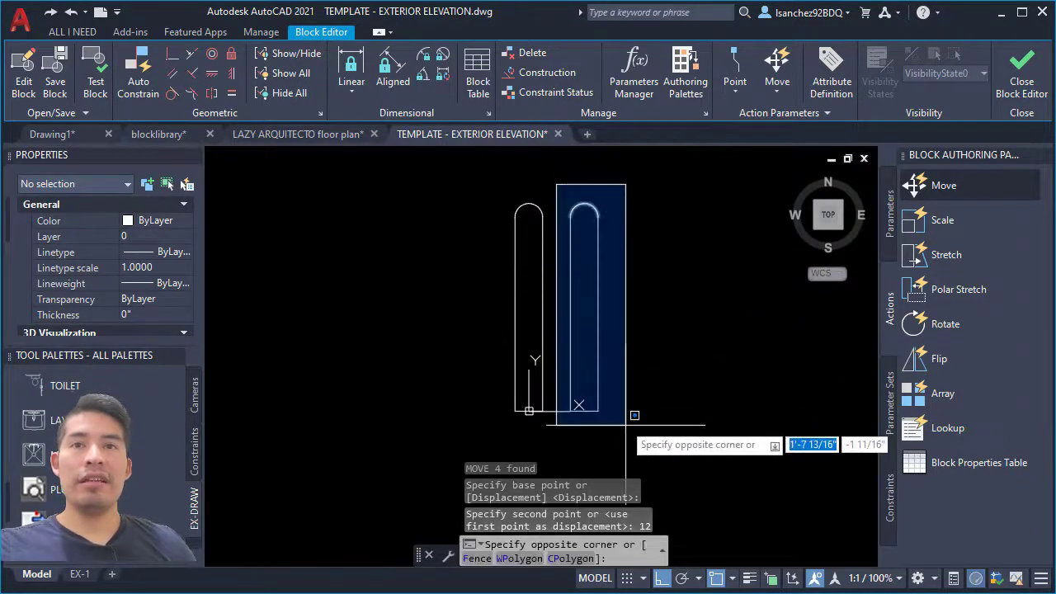
click(651, 444)
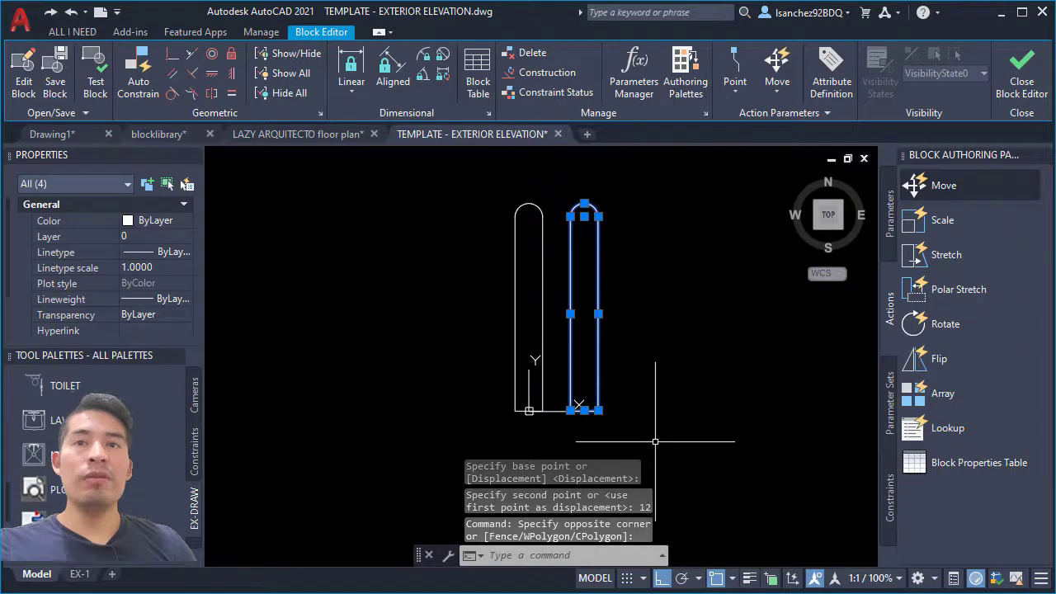
text(m)
key(Return)
click(704, 427)
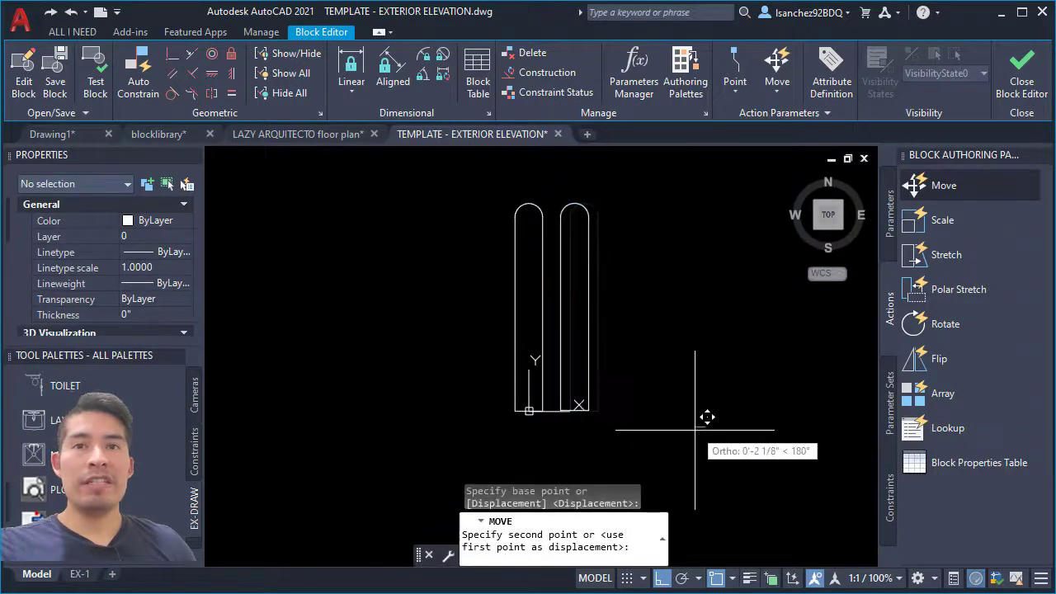
text(12)
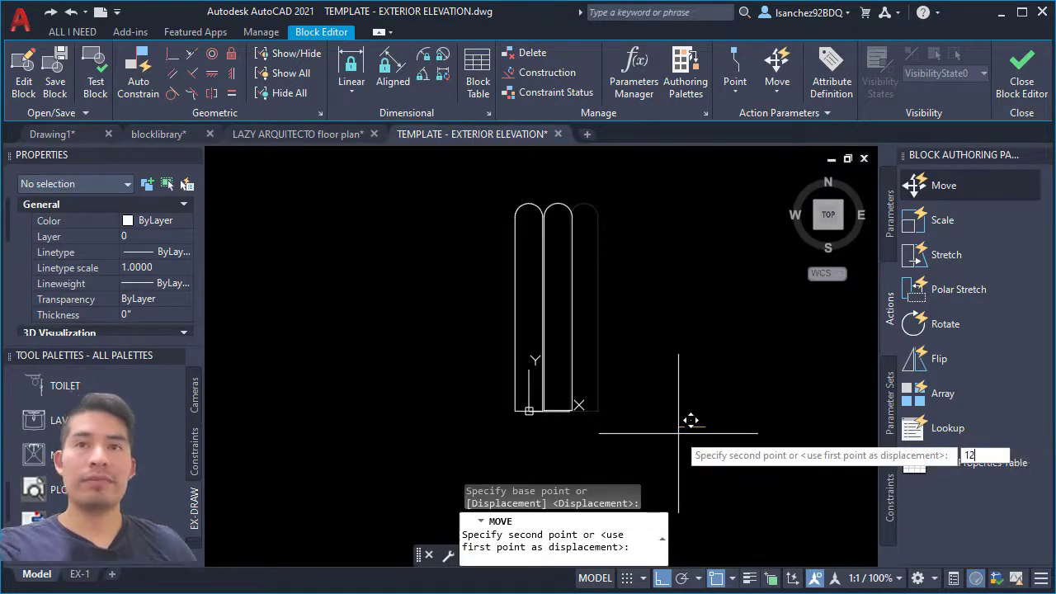
key(Return)
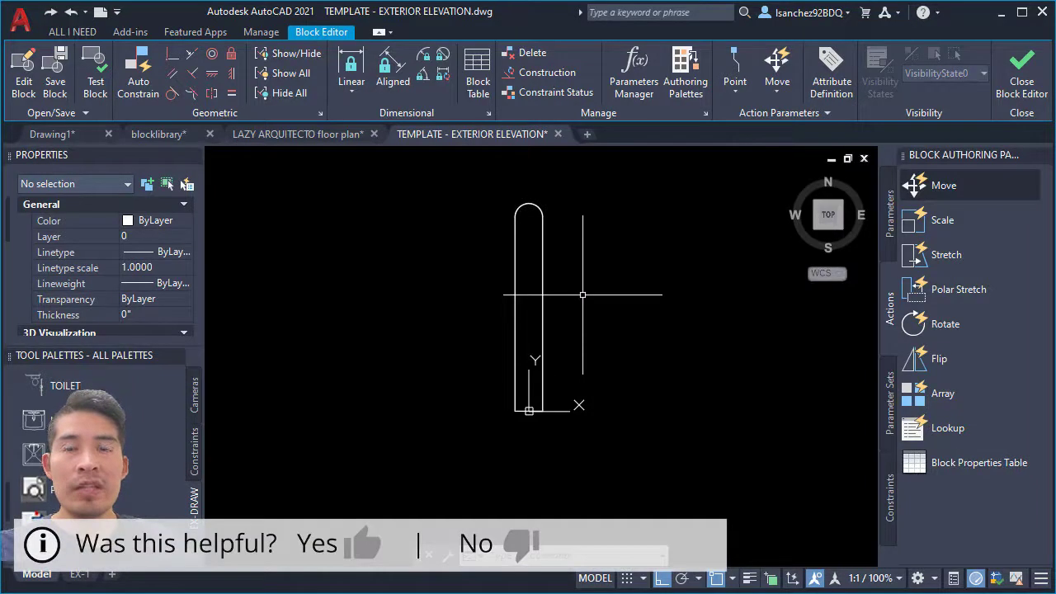
- Close the Block Editor, saving the changes to BOLLARD_STEEL
click(1023, 87)
drag(843, 304, 691, 259)
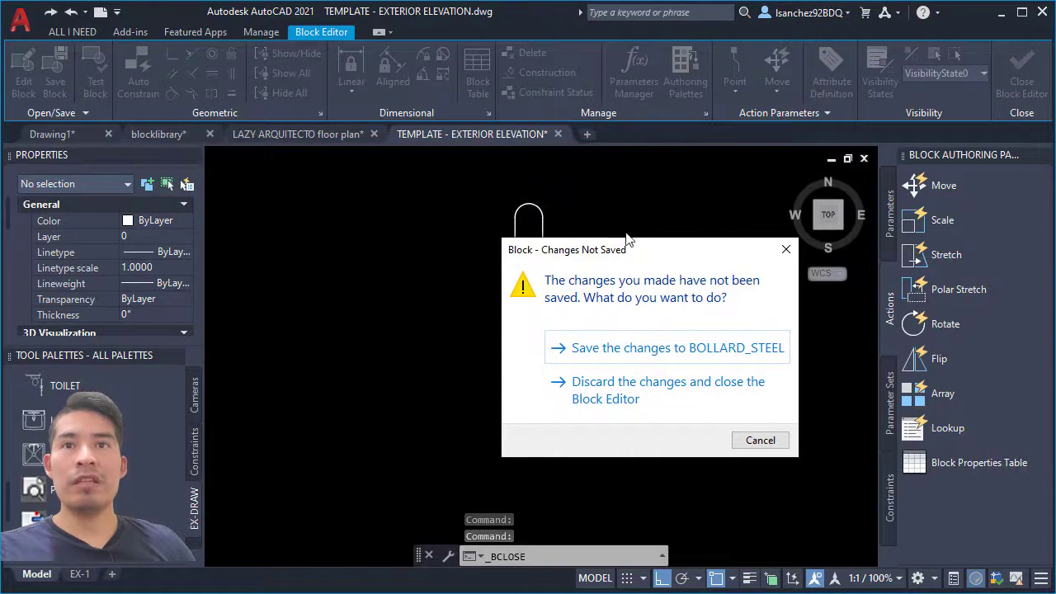
drag(603, 247, 563, 212)
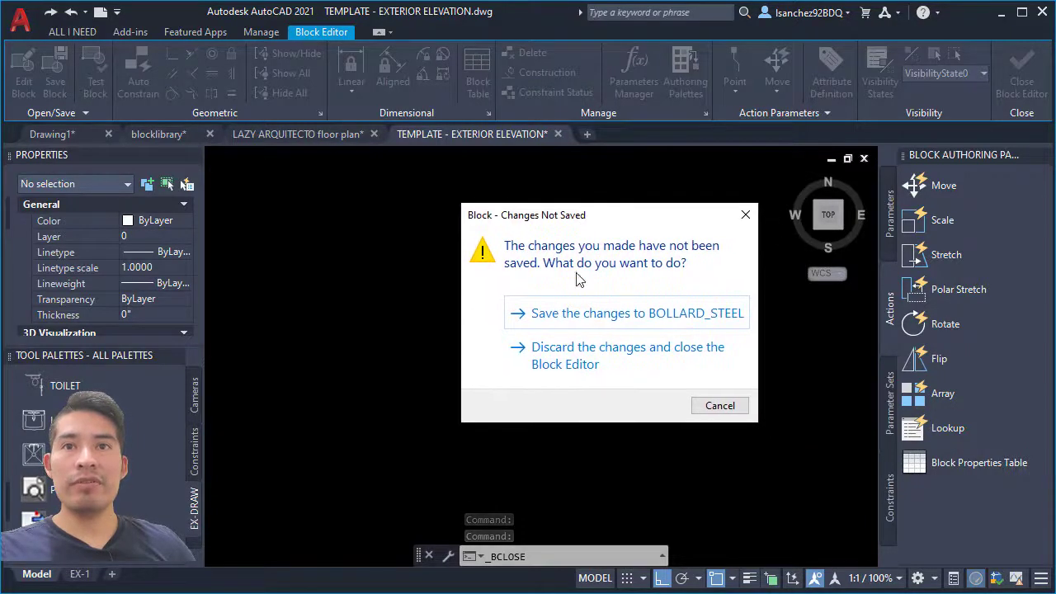
click(582, 317)
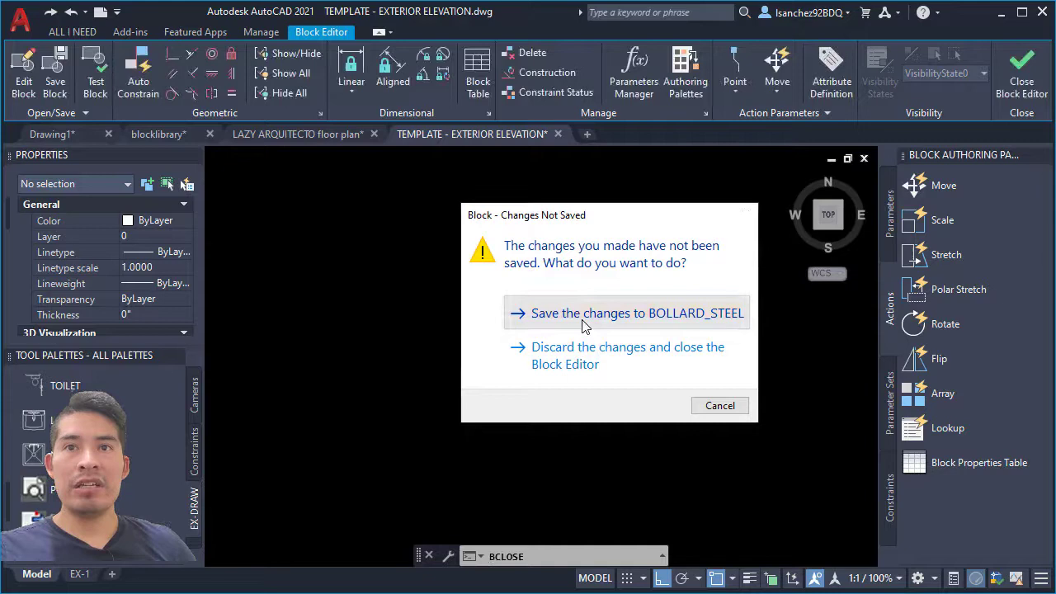
click(582, 316)
key(Escape)
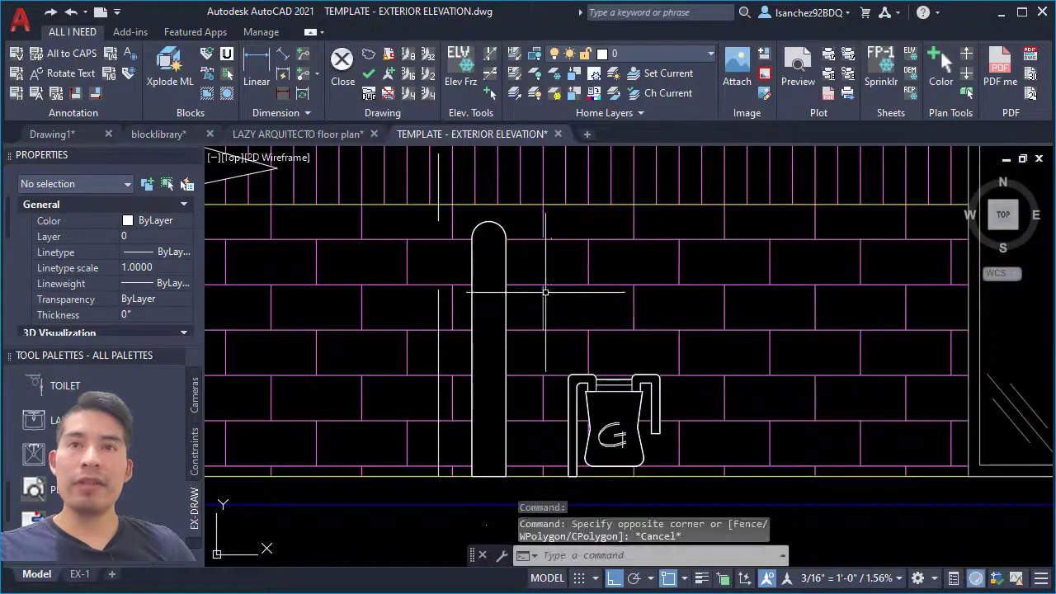
- Move the elevation's BOLLARD_STEEL block reference onto the BOLLARD-NEW layer
click(502, 226)
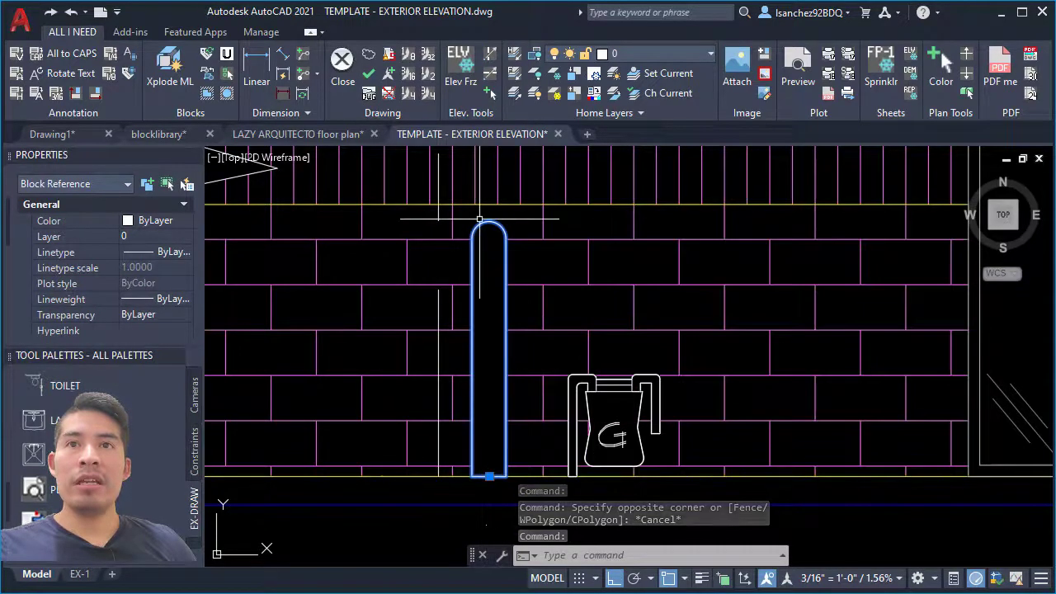
click(640, 56)
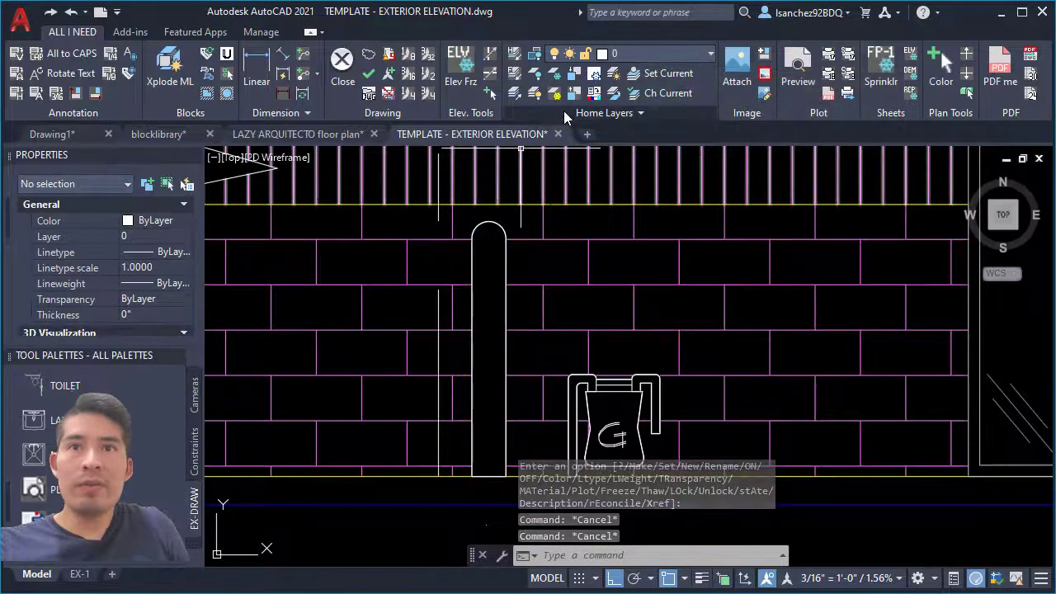
click(487, 222)
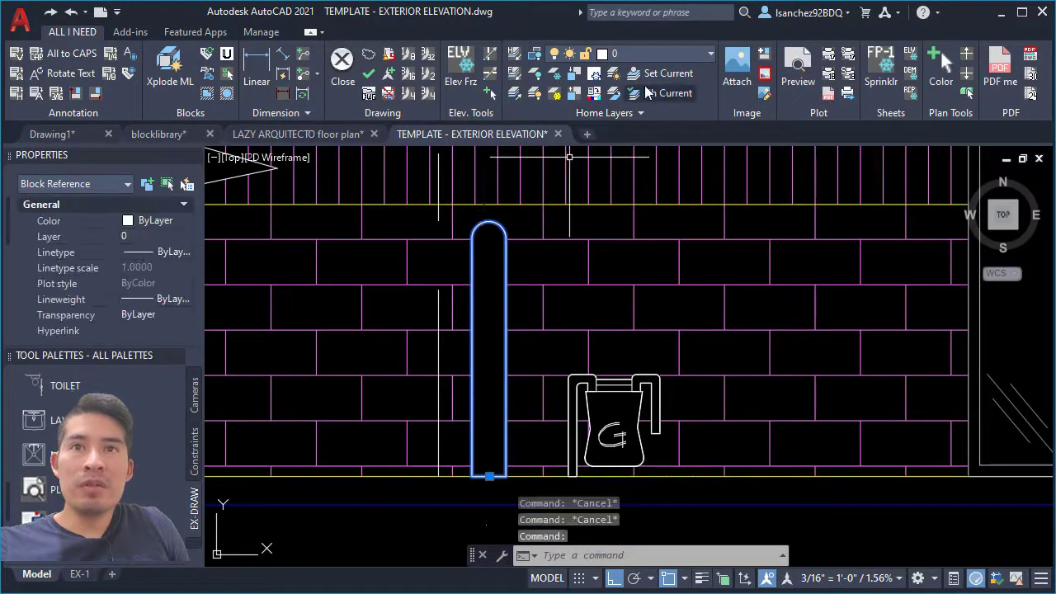
click(653, 52)
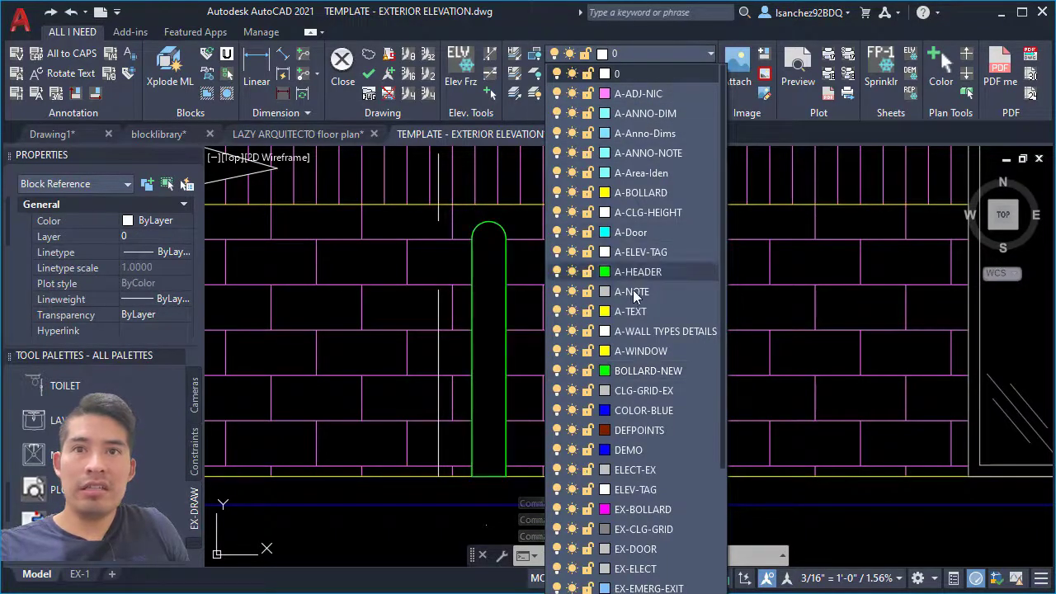
click(641, 372)
click(641, 371)
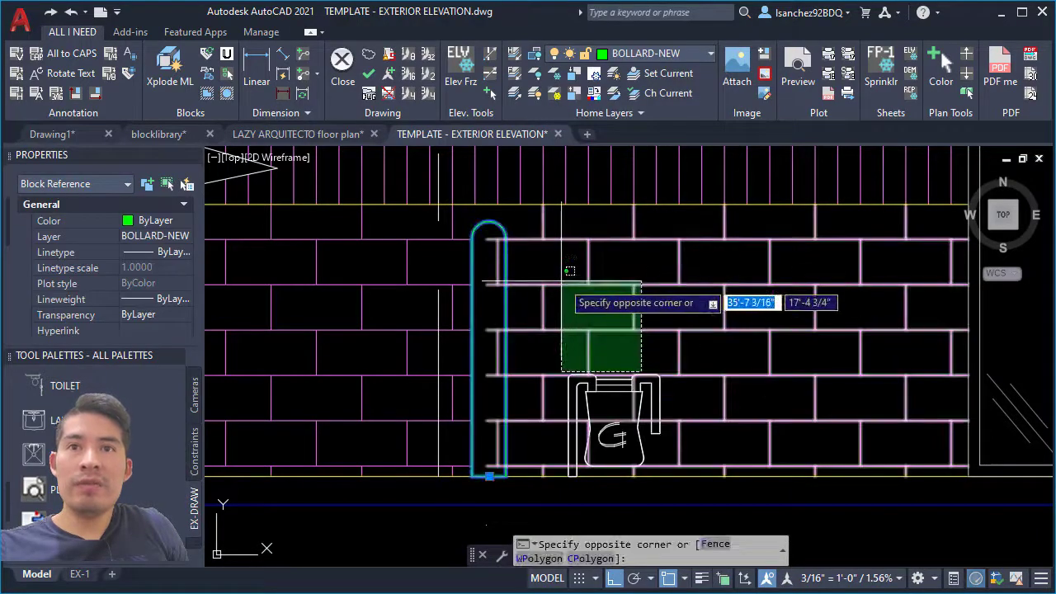
key(Escape)
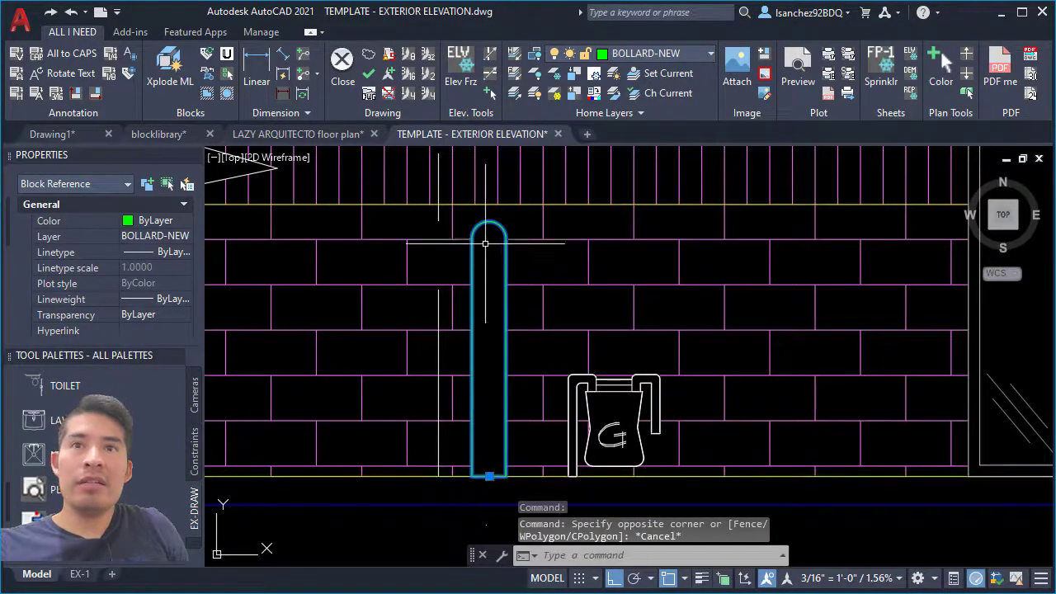
key(Escape)
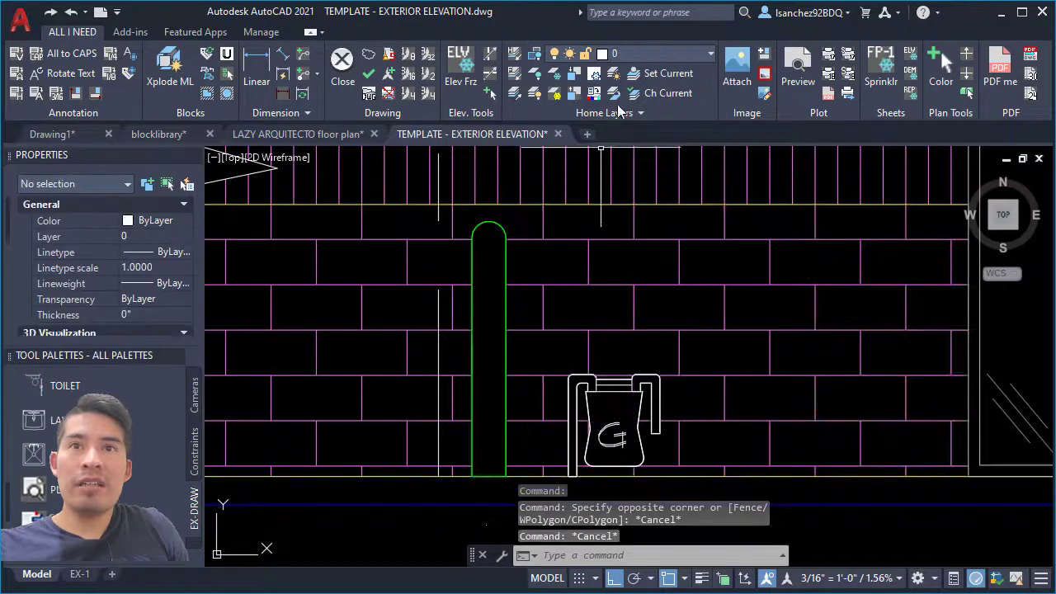
- Reselect the bollard to confirm it now sits on BOLLARD-NEW
click(499, 223)
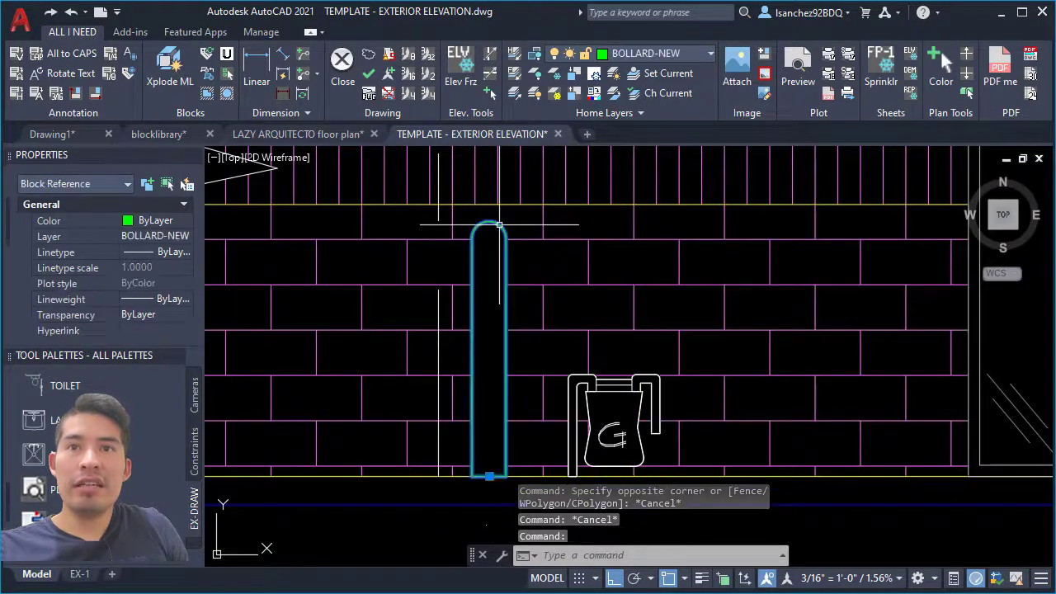
key(Escape)
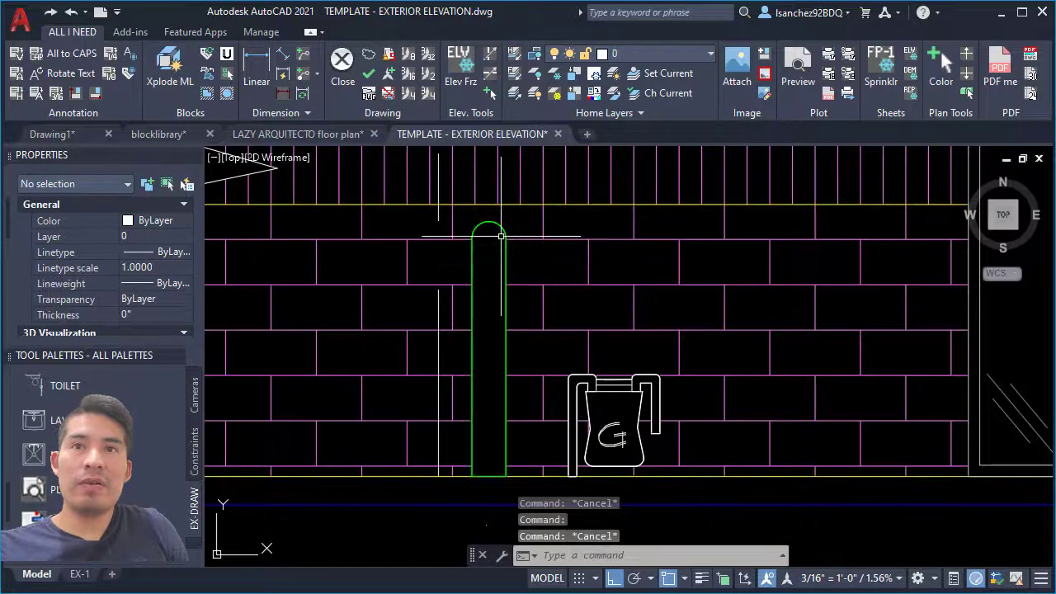
click(507, 438)
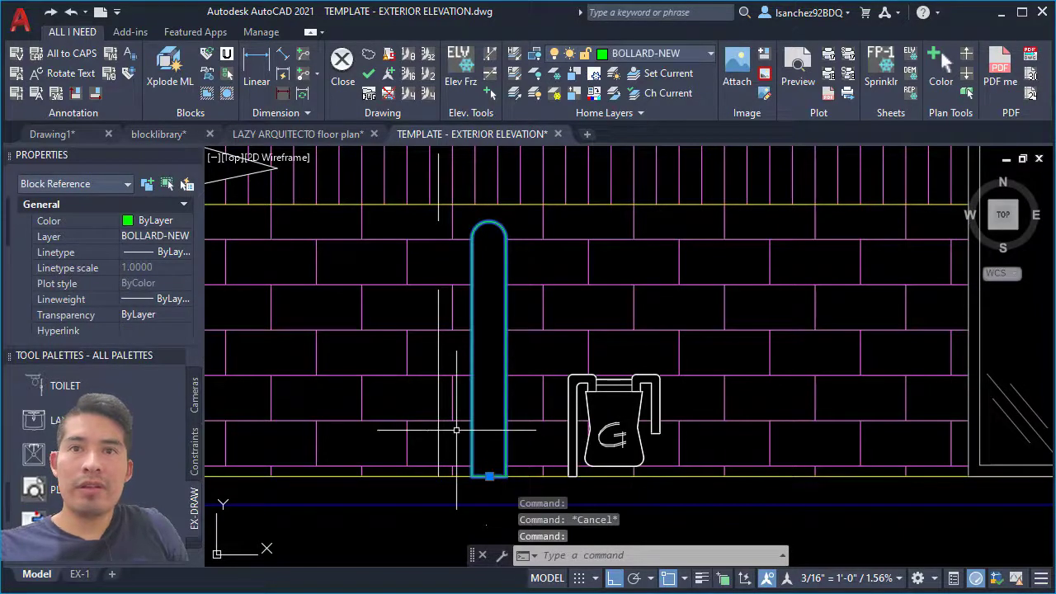
- Grab the bollard's base grip to start copying it right of fixture G
click(489, 476)
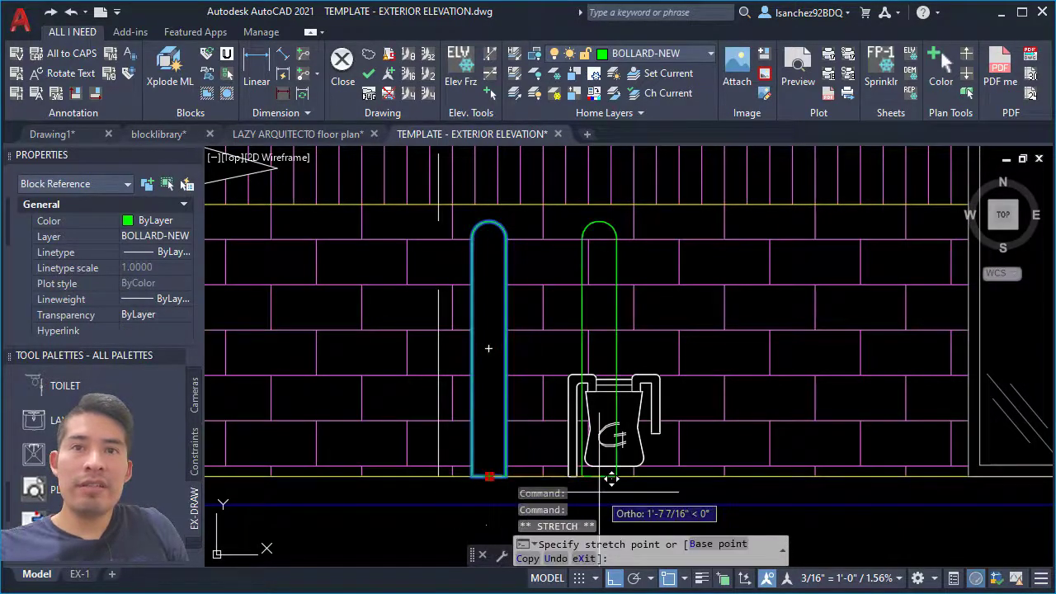